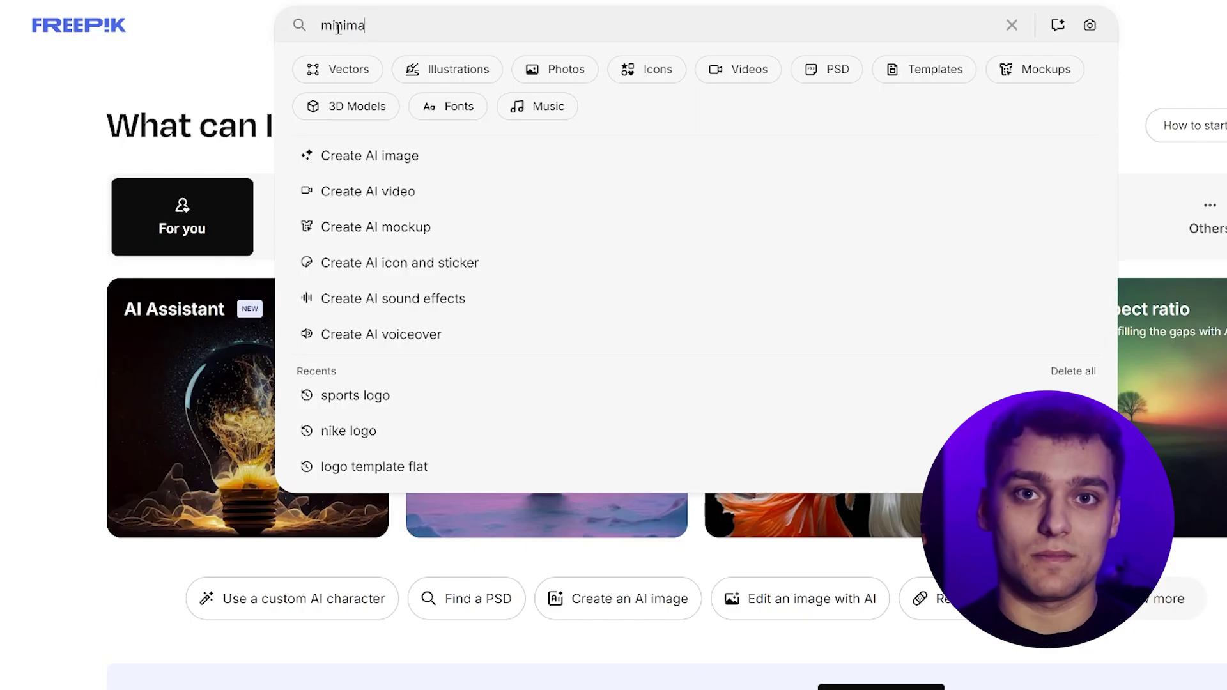
# - Search Freepik for 'minimalist logo', save the two-stroke COMPANY logo JPG, and show it in its folder
pyautogui.write('logo')
pyautogui.press('Return')
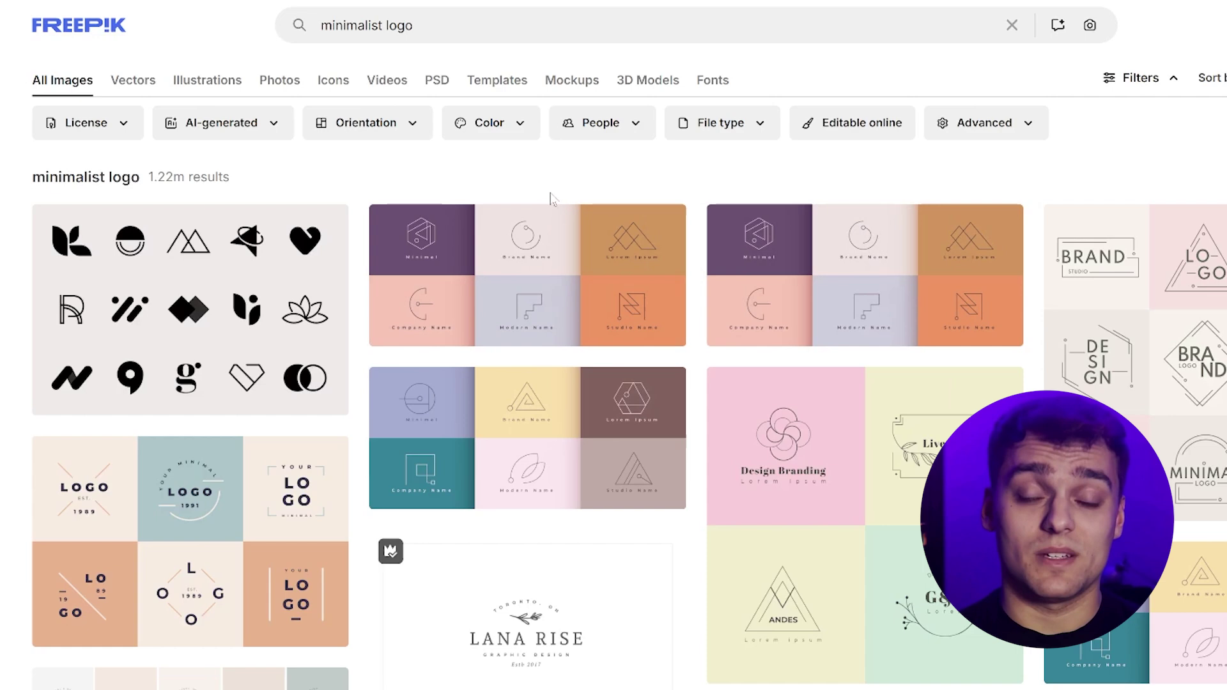
pyautogui.scroll(-10, 544, 192)
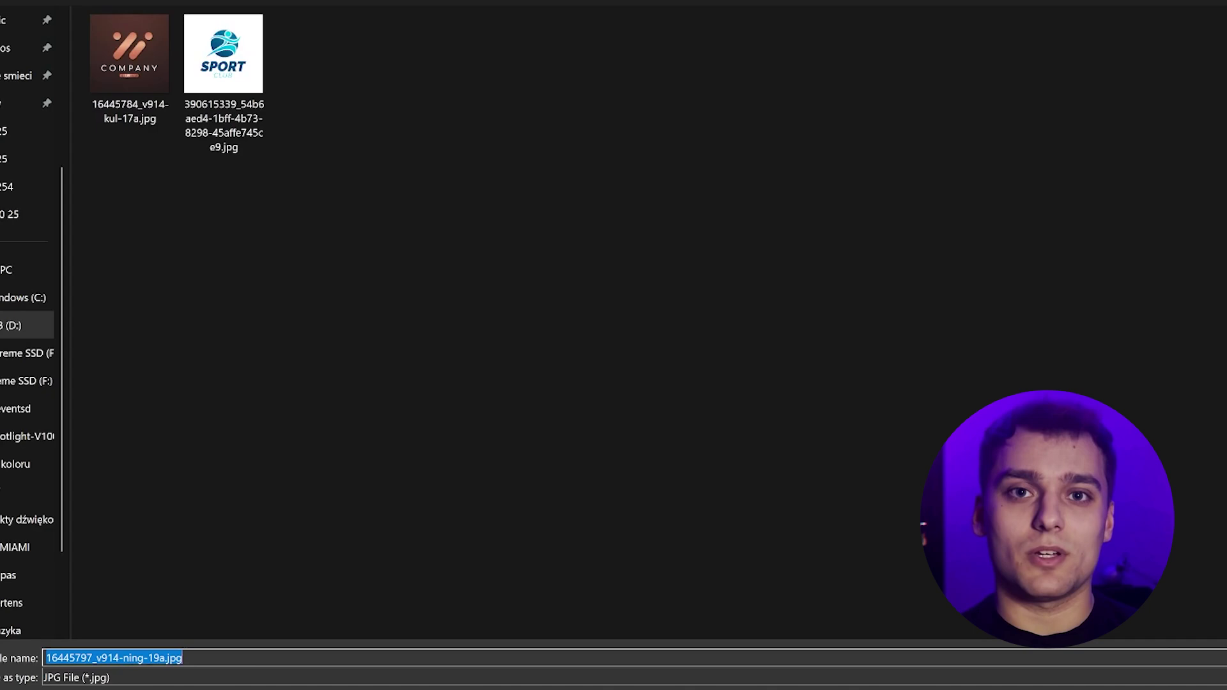
pyautogui.press('Return')
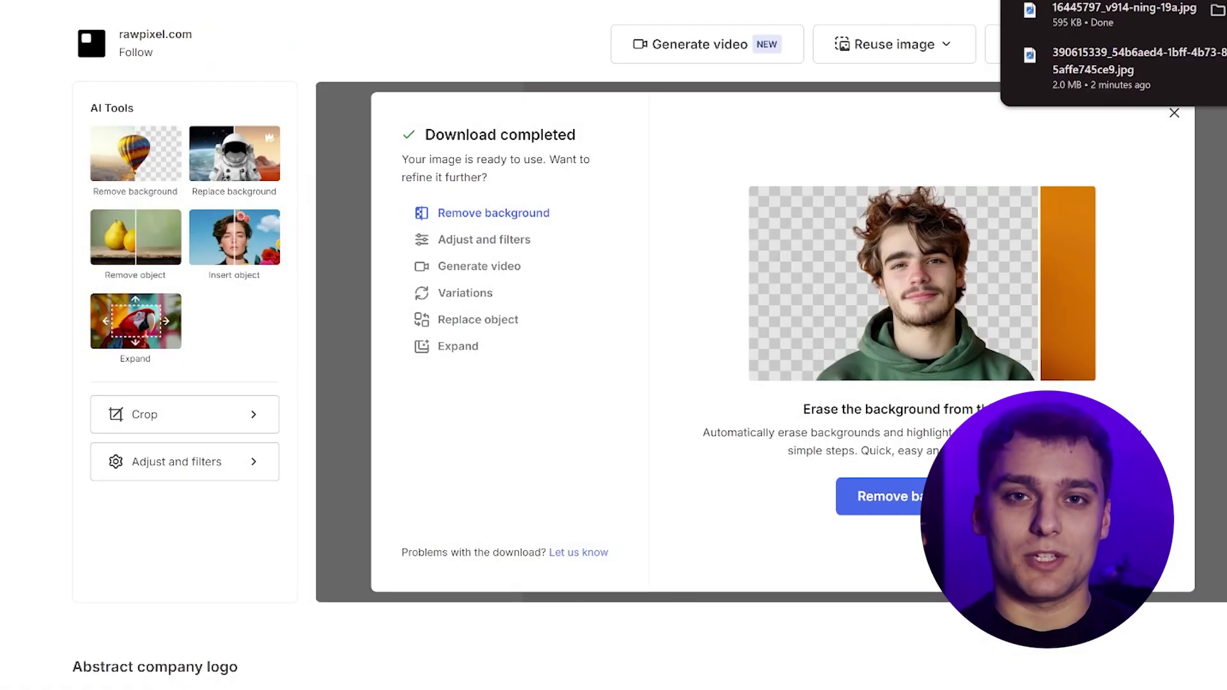
pyautogui.click(1211, 11)
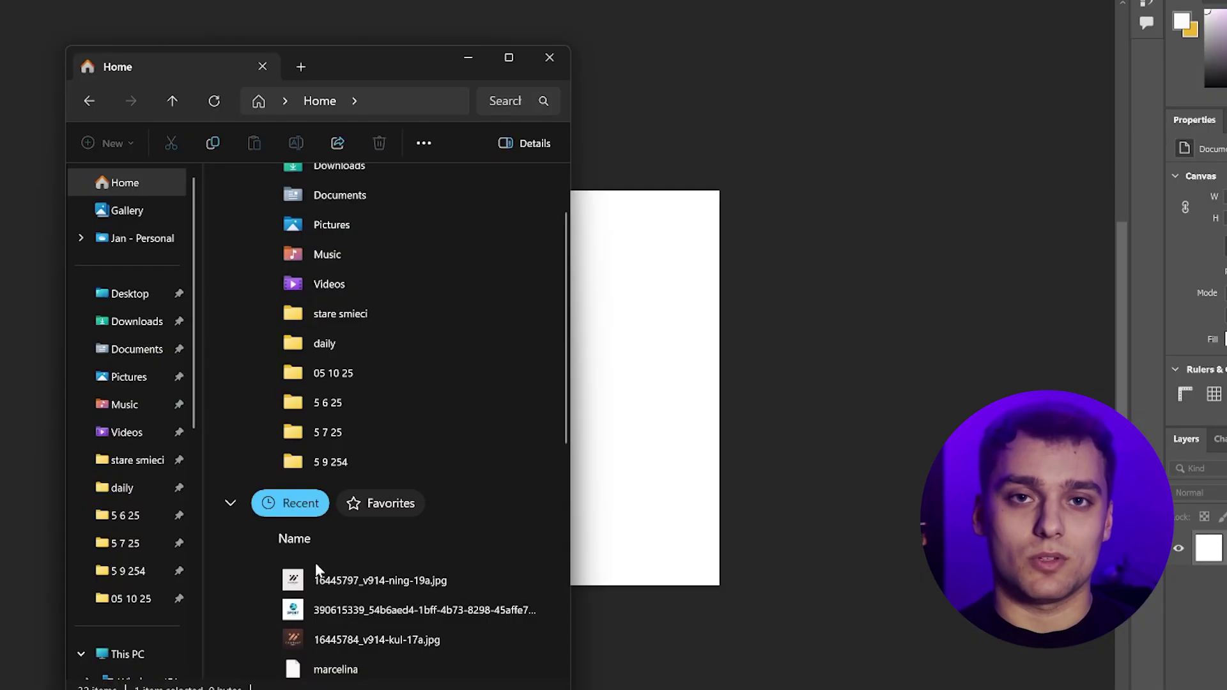
# - Place the downloaded logo JPG on the Photoshop canvas and enlarge it proportionally
pyautogui.moveTo(316, 563); pyautogui.dragTo(388, 430)
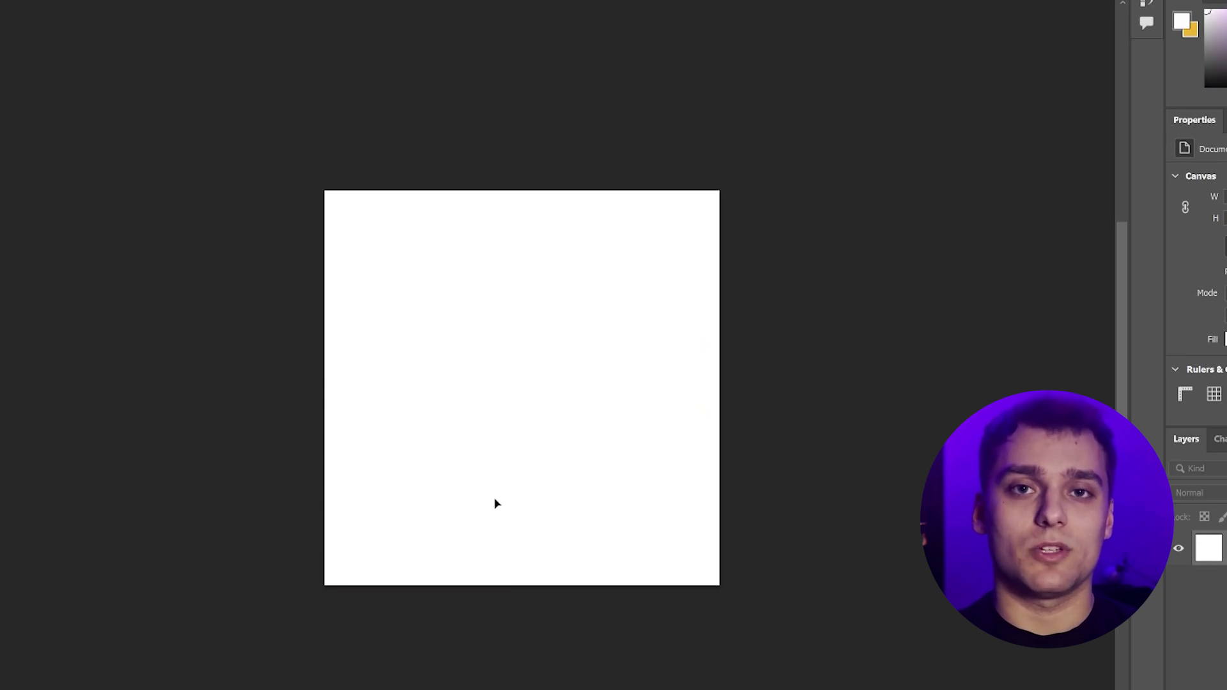
pyautogui.moveTo(530, 593); pyautogui.dragTo(520, 628)
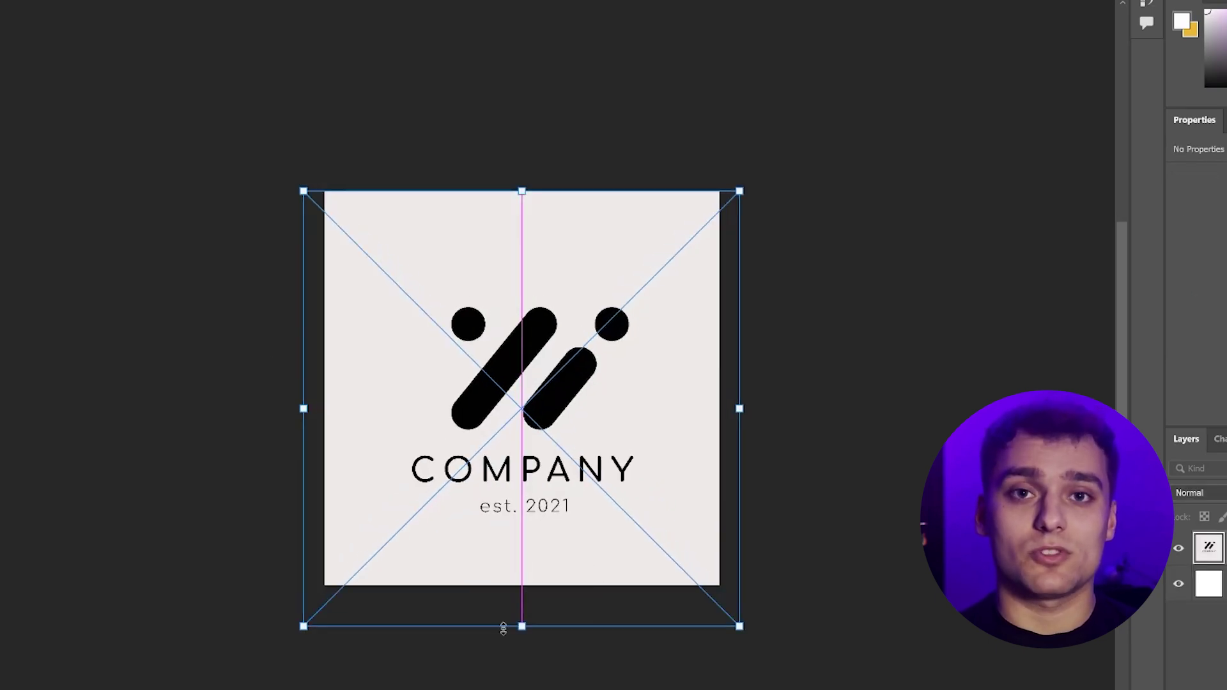
pyautogui.press('Return')
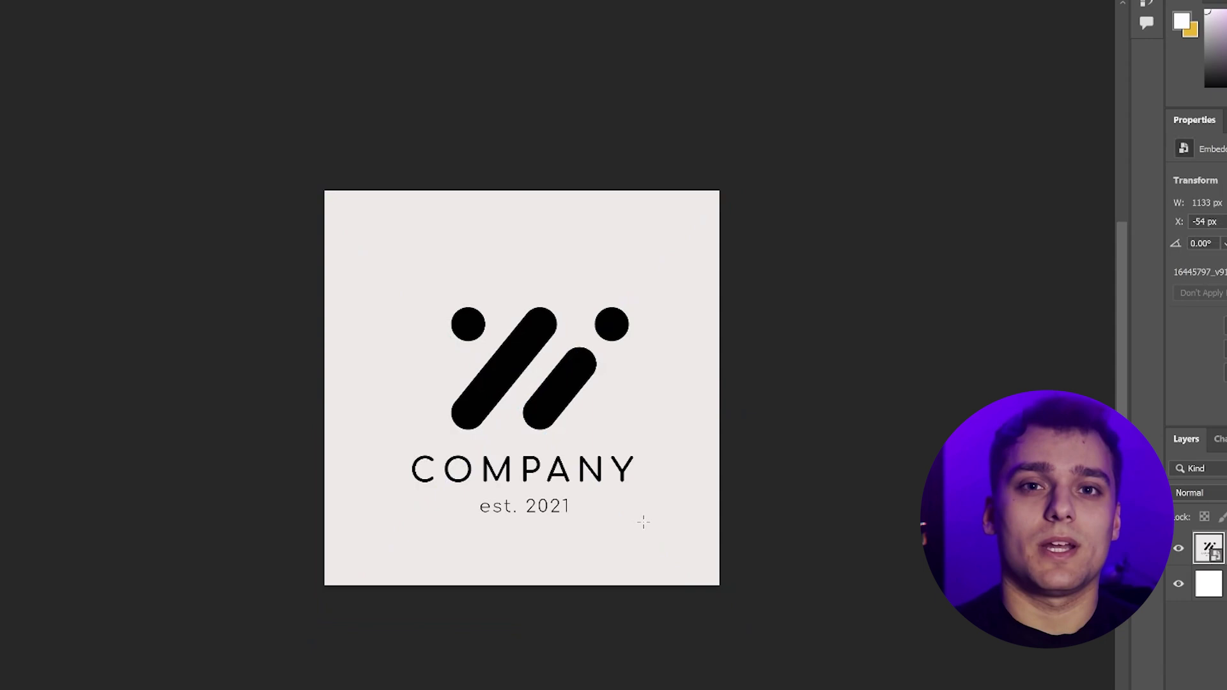
# - Select the COMPANY and est. 2021 text, then erase it and fill the background
pyautogui.moveTo(402, 450); pyautogui.dragTo(725, 537)
pyautogui.click(1182, 22)
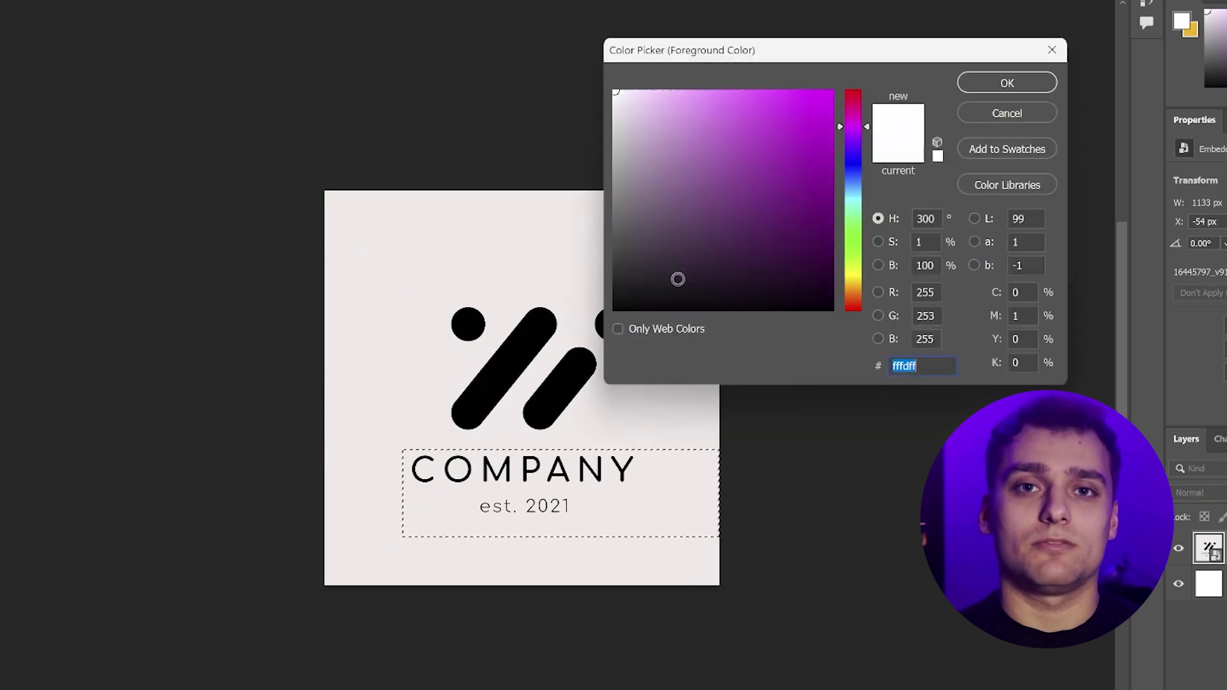
pyautogui.press('Return')
pyautogui.press('Return')
pyautogui.press('q')
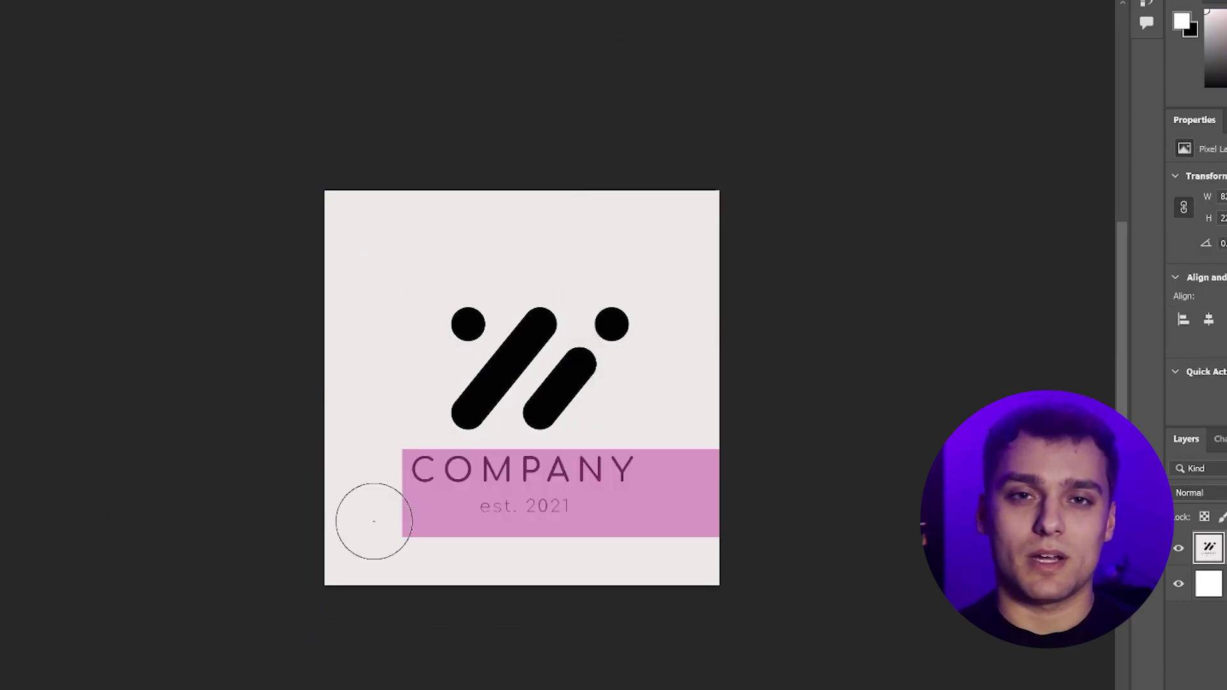
pyautogui.press('q')
pyautogui.moveTo(402, 452); pyautogui.dragTo(671, 537)
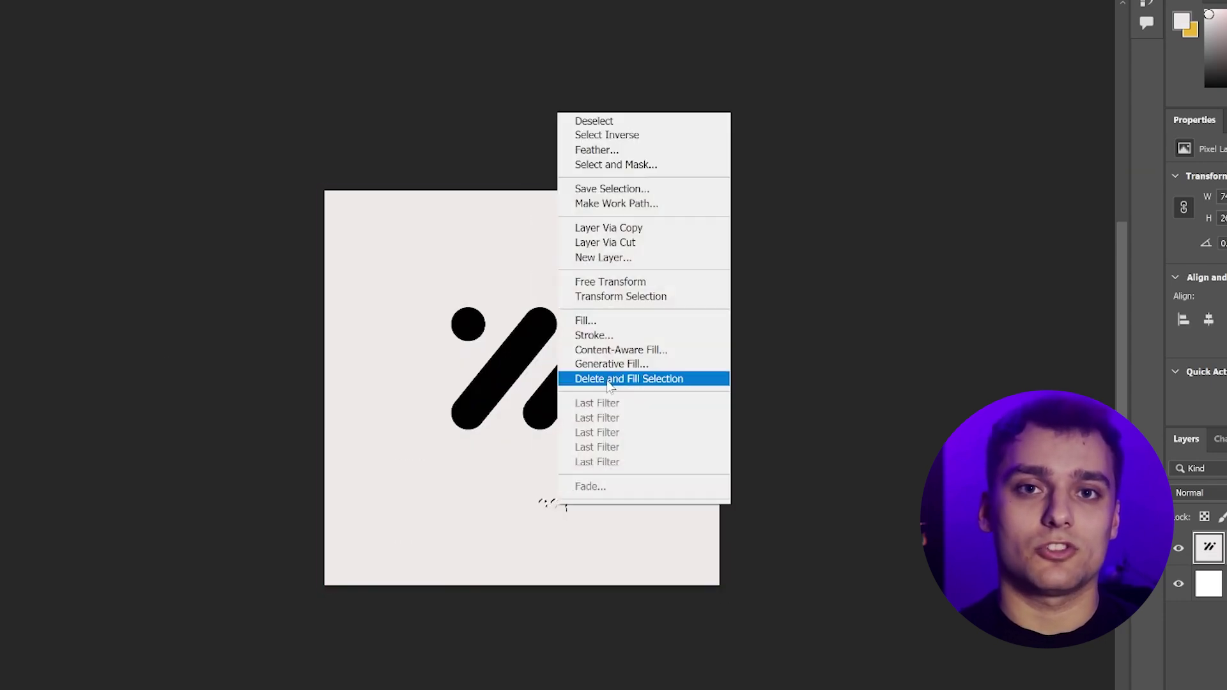
pyautogui.hotkey('alt', 'Tab')
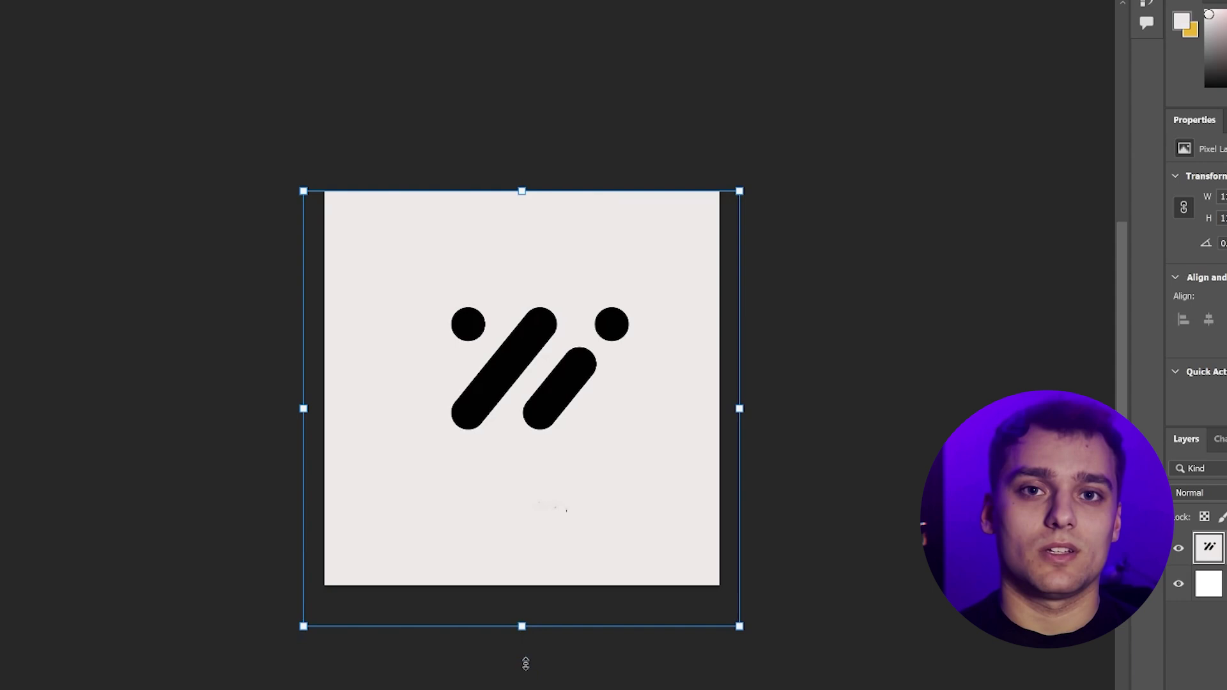
# - Scale up and reposition the two-stroke mark, then attach the image to the ChatGPT prompt
pyautogui.moveTo(525, 664); pyautogui.dragTo(526, 689)
pyautogui.moveTo(573, 475); pyautogui.dragTo(551, 455)
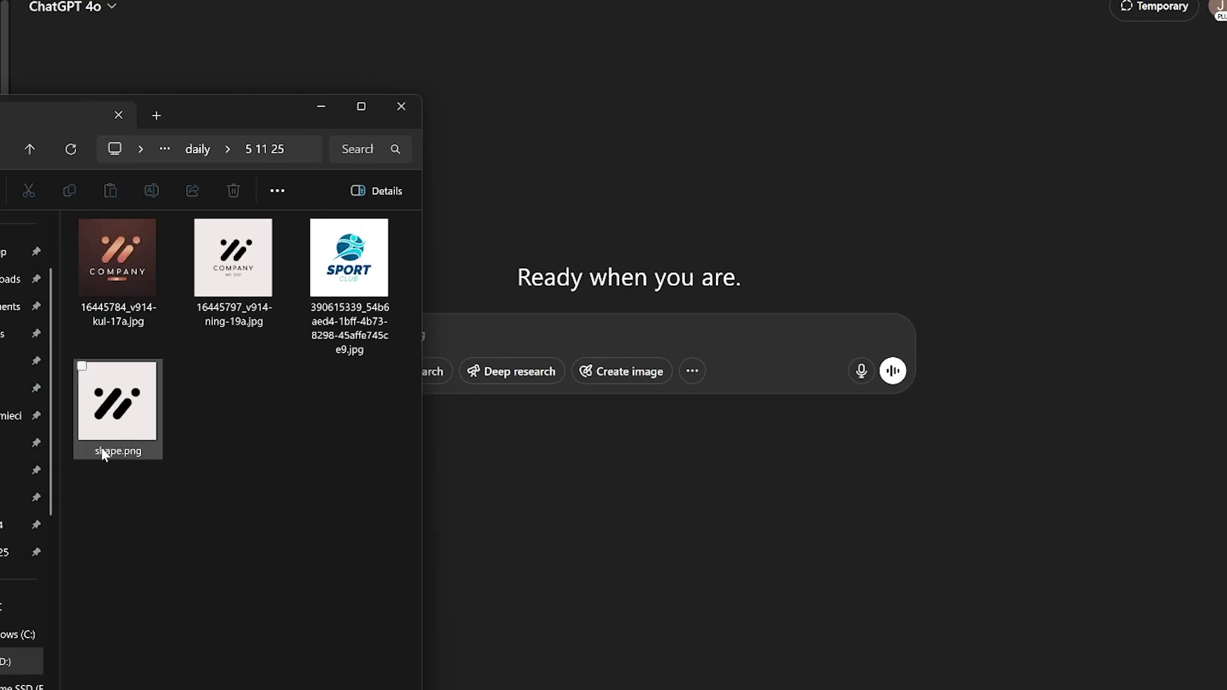
pyautogui.moveTo(102, 452); pyautogui.dragTo(633, 374)
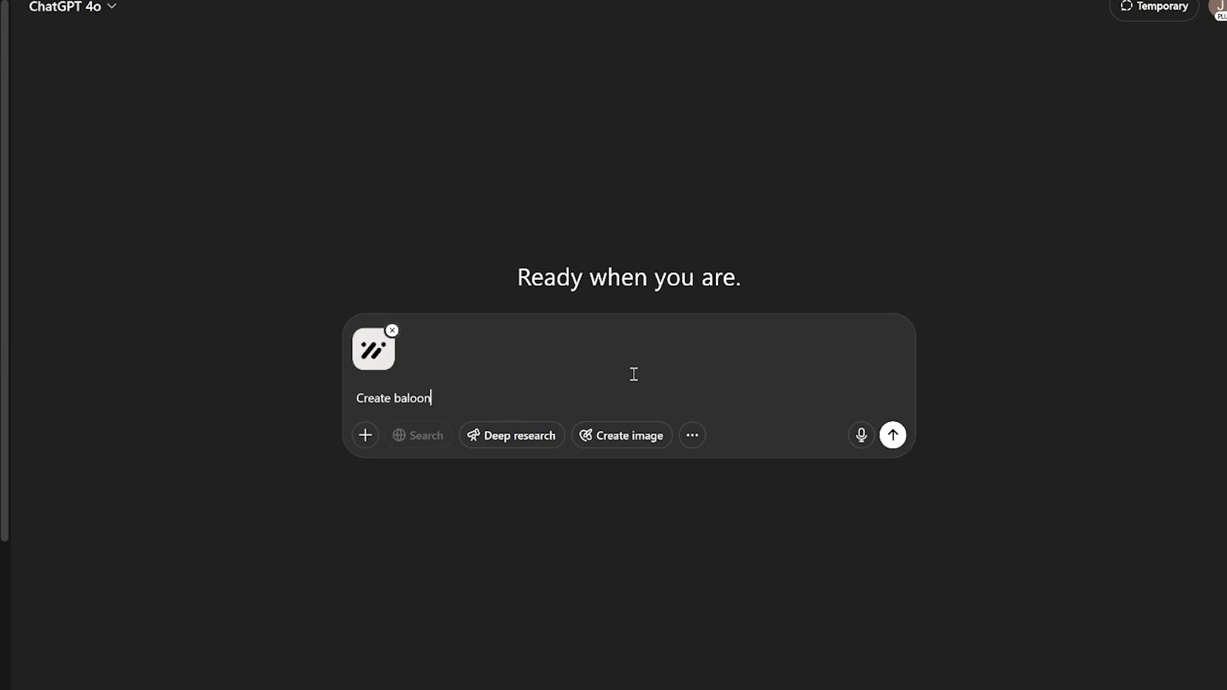
# - Ask for a cinematic 16:9 image of the logo as 3D balloons visible in the sky
pyautogui.write('3d')
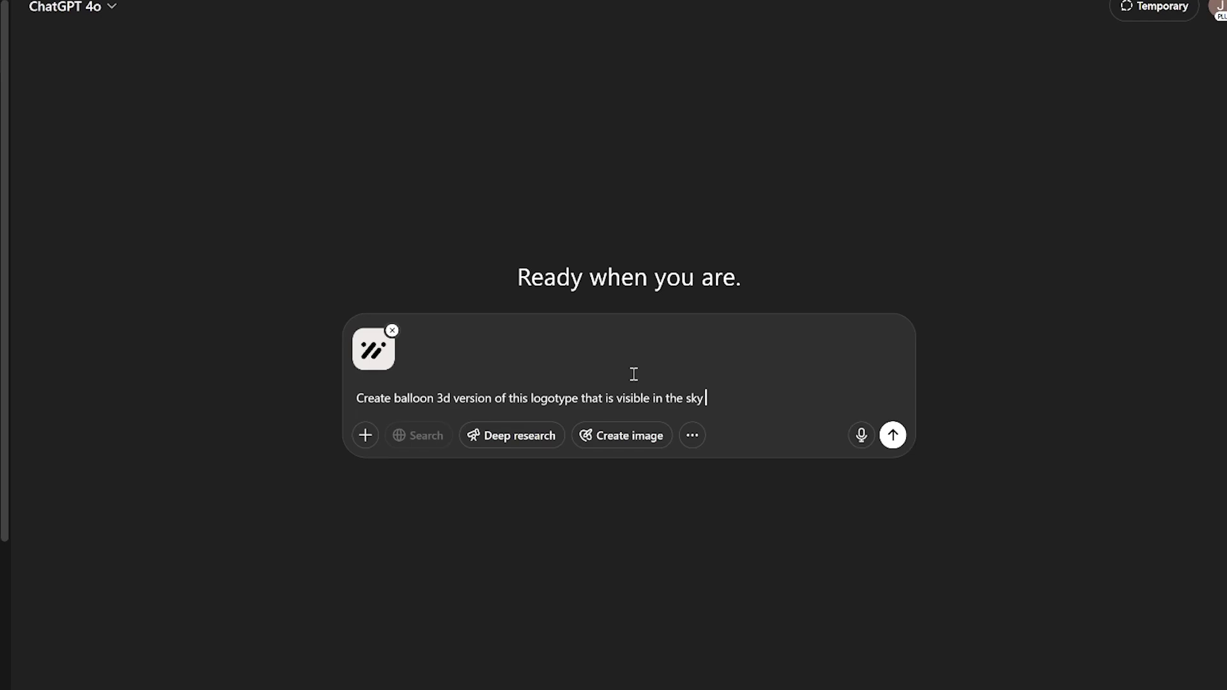
pyautogui.write('16:9 format')
pyautogui.press('Return')
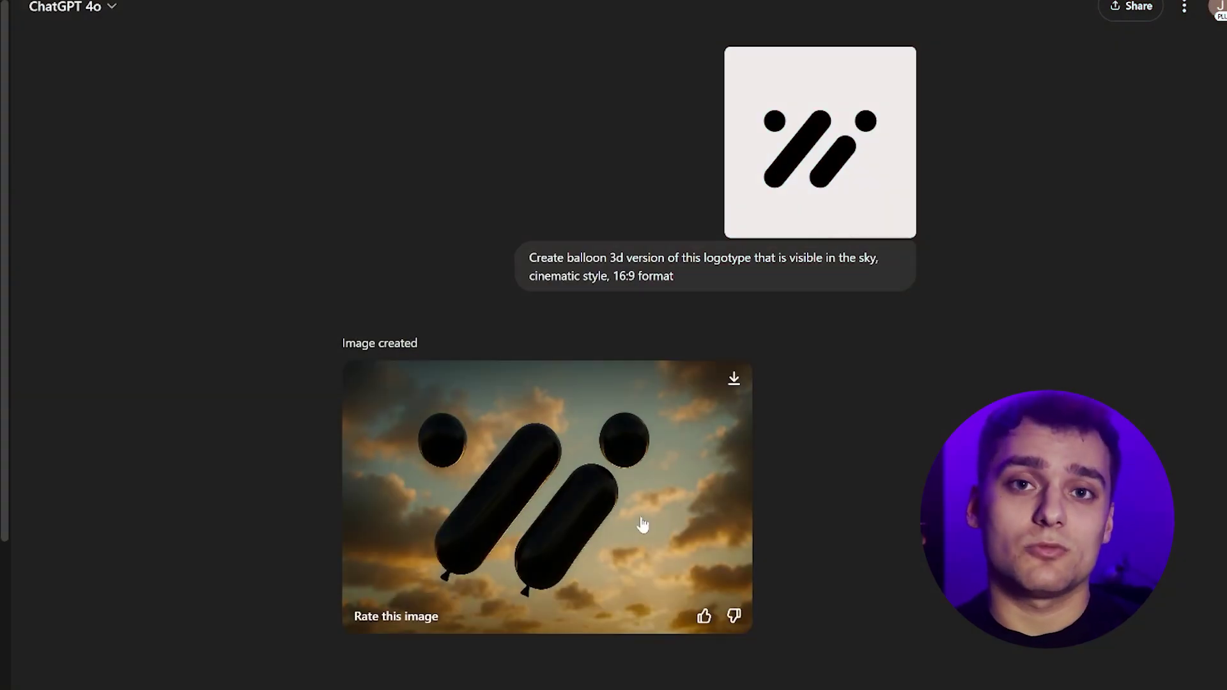
# - Preview the balloon image, then request 'make it brighter, keep the perfect shape of original logo'
pyautogui.click(658, 537)
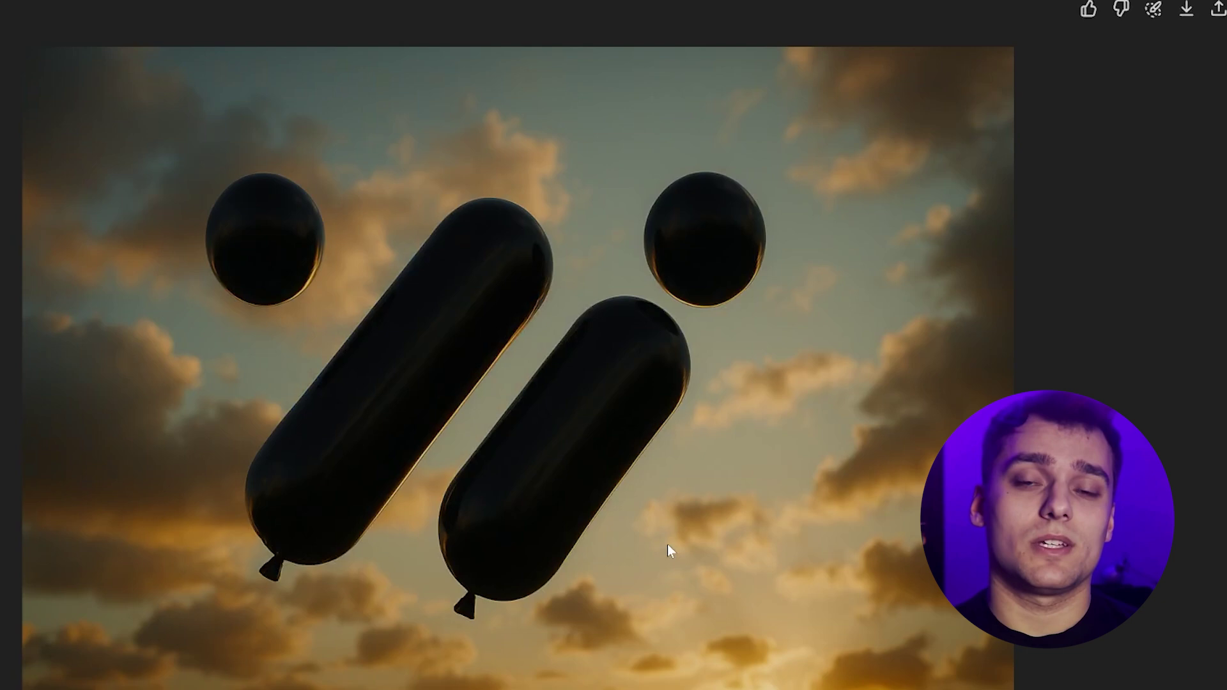
pyautogui.press('Escape')
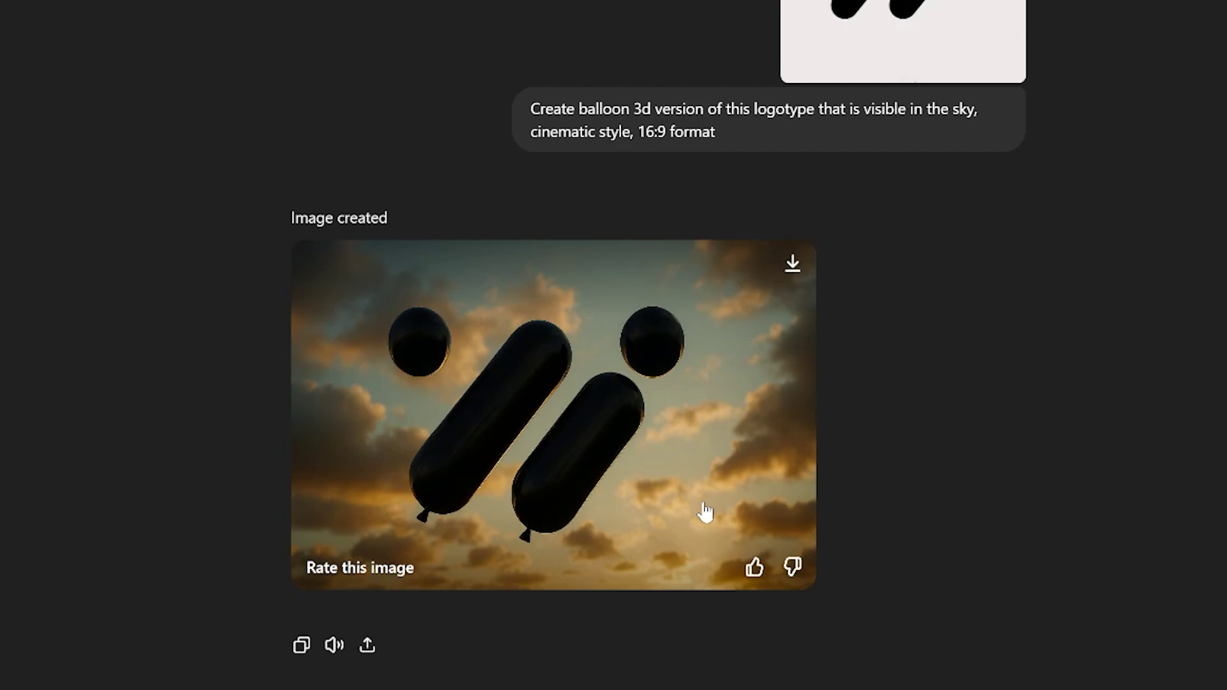
pyautogui.write('ct shape of original logo')
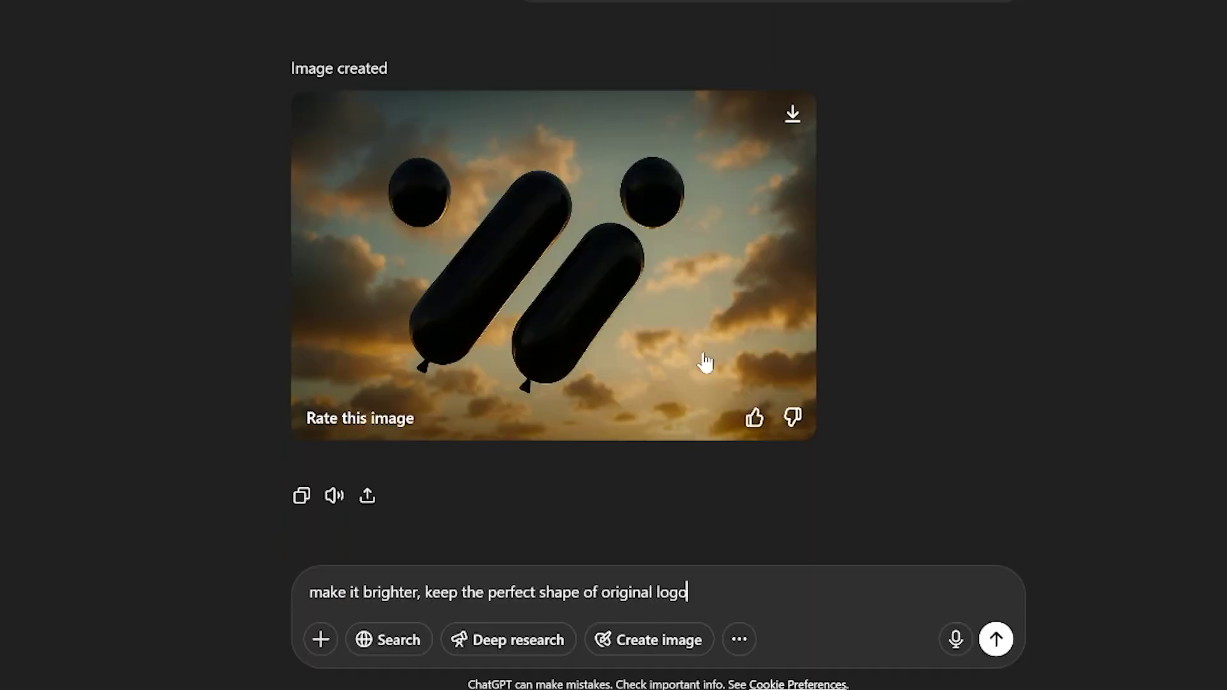
pyautogui.press('Return')
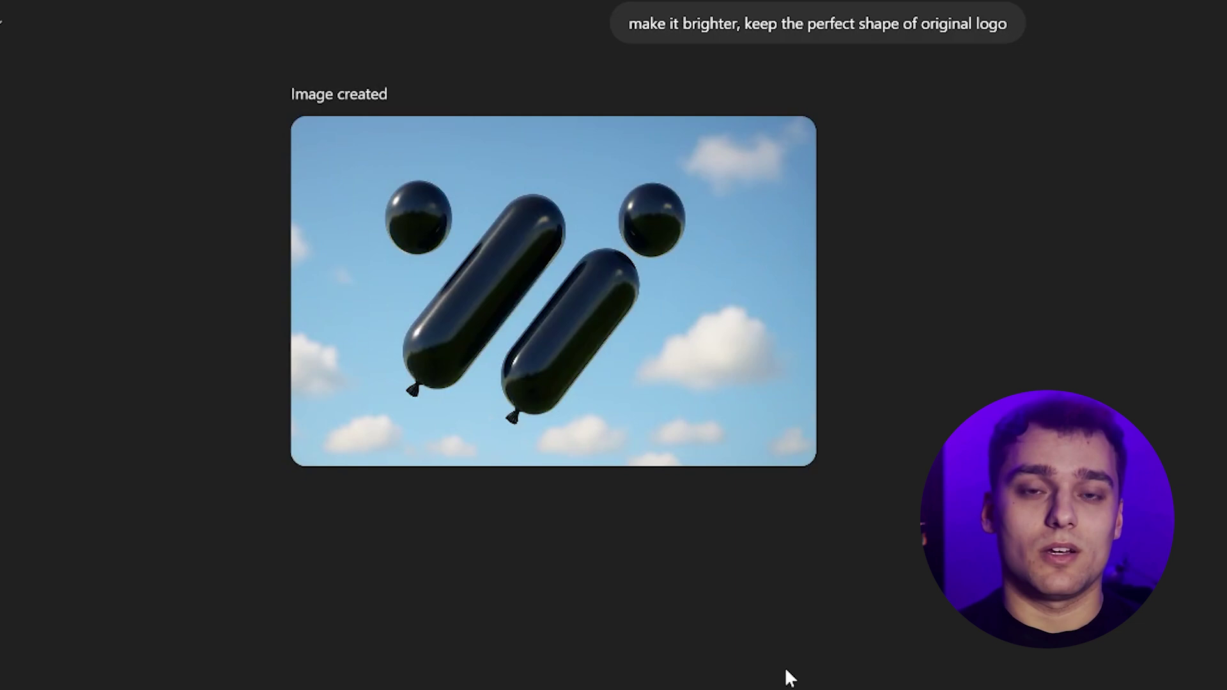
# - Review the brighter result and attach the logo PNG to a new chat
pyautogui.scroll(5, 866, 545)
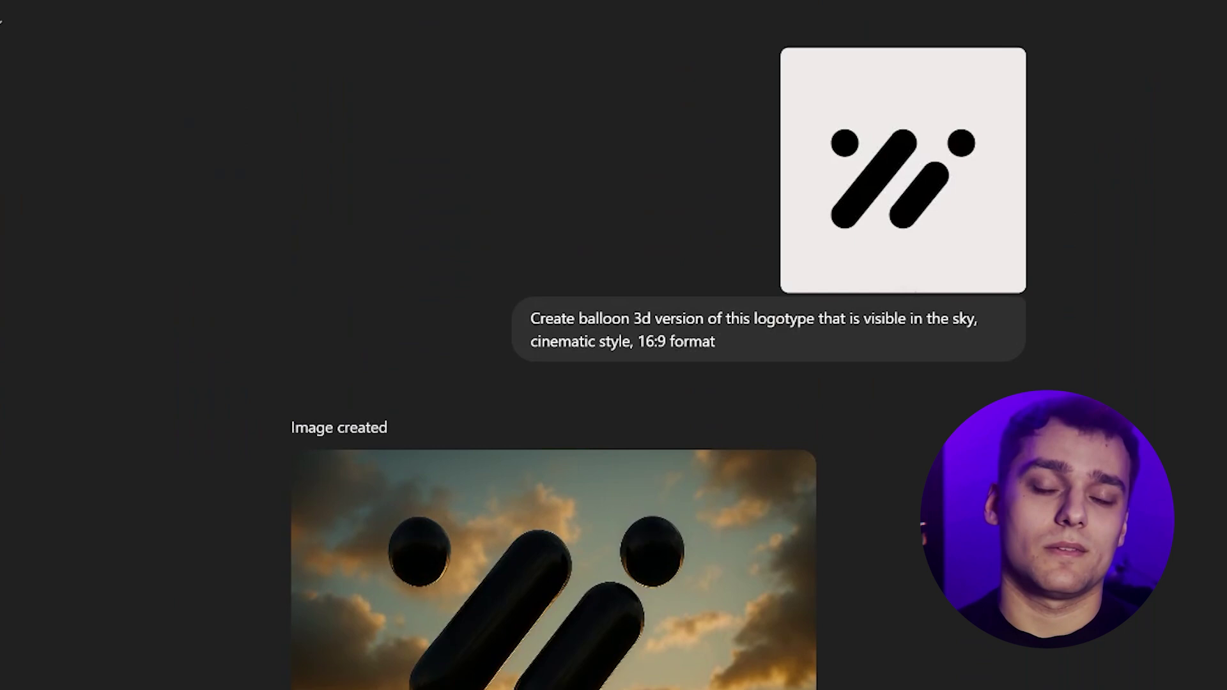
pyautogui.scroll(-8, 614, 345)
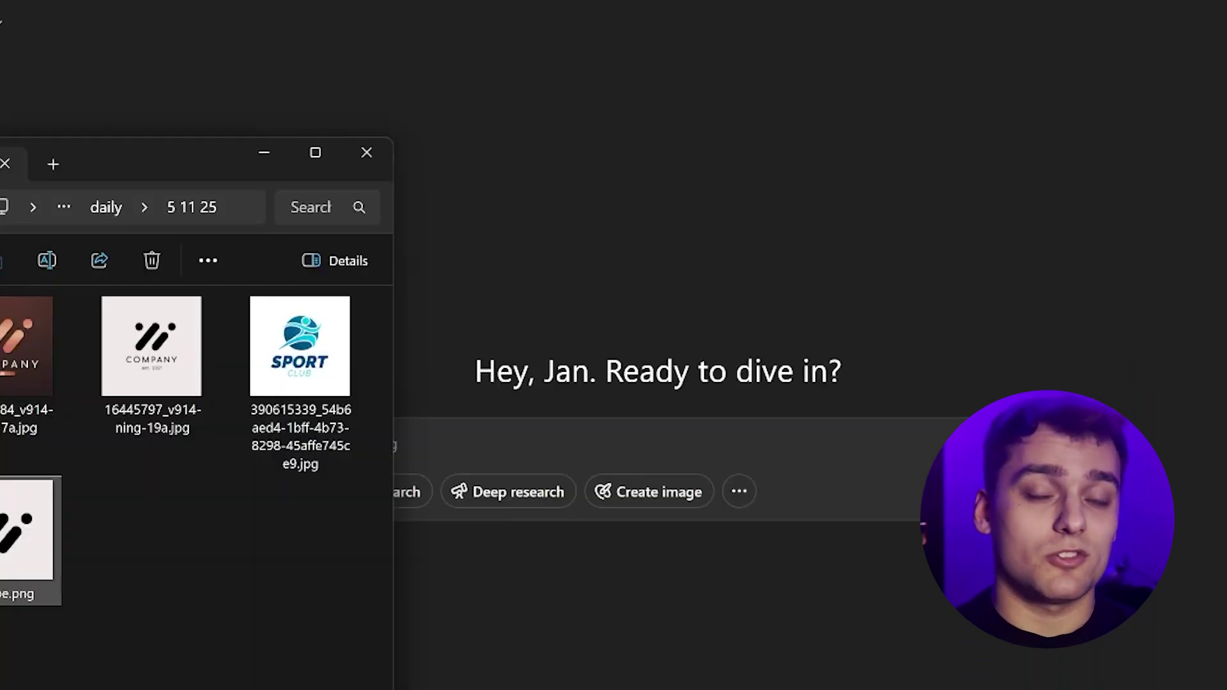
pyautogui.moveTo(28, 531); pyautogui.dragTo(641, 397)
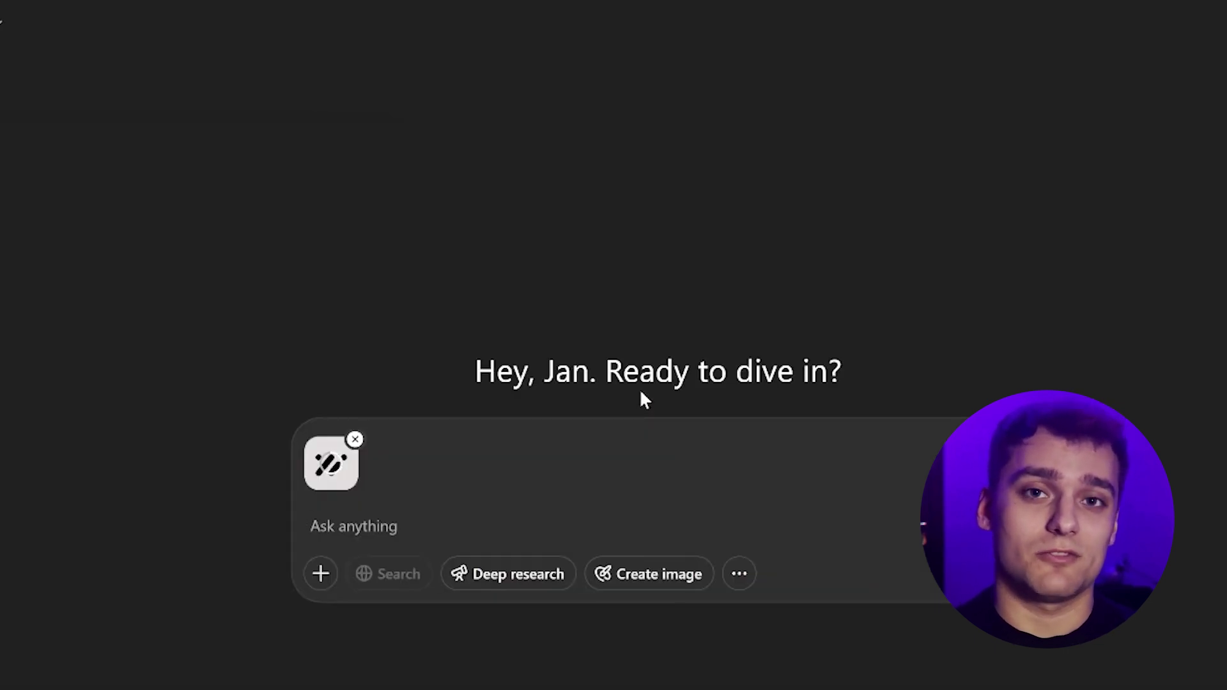
# - Send 'create 3d version of this logo, metallic texture, dark studio background with cinematic lighting'
pyautogui.write('create 3d vers')
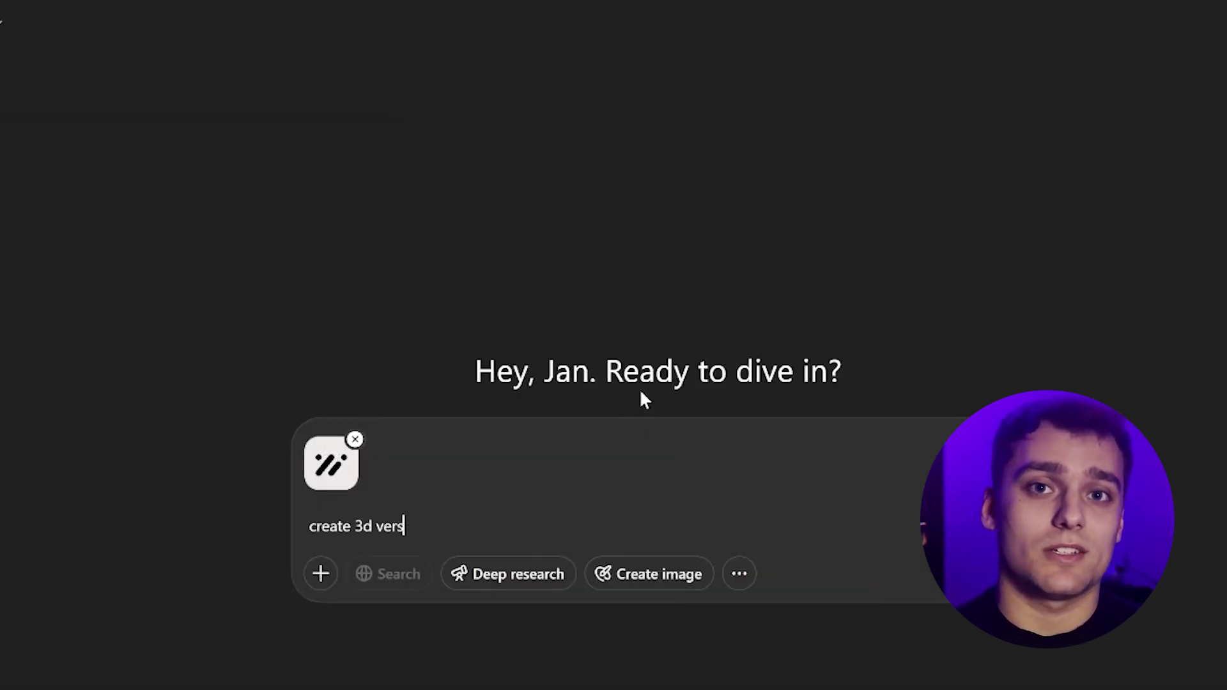
pyautogui.write('ion of this logo, metalli')
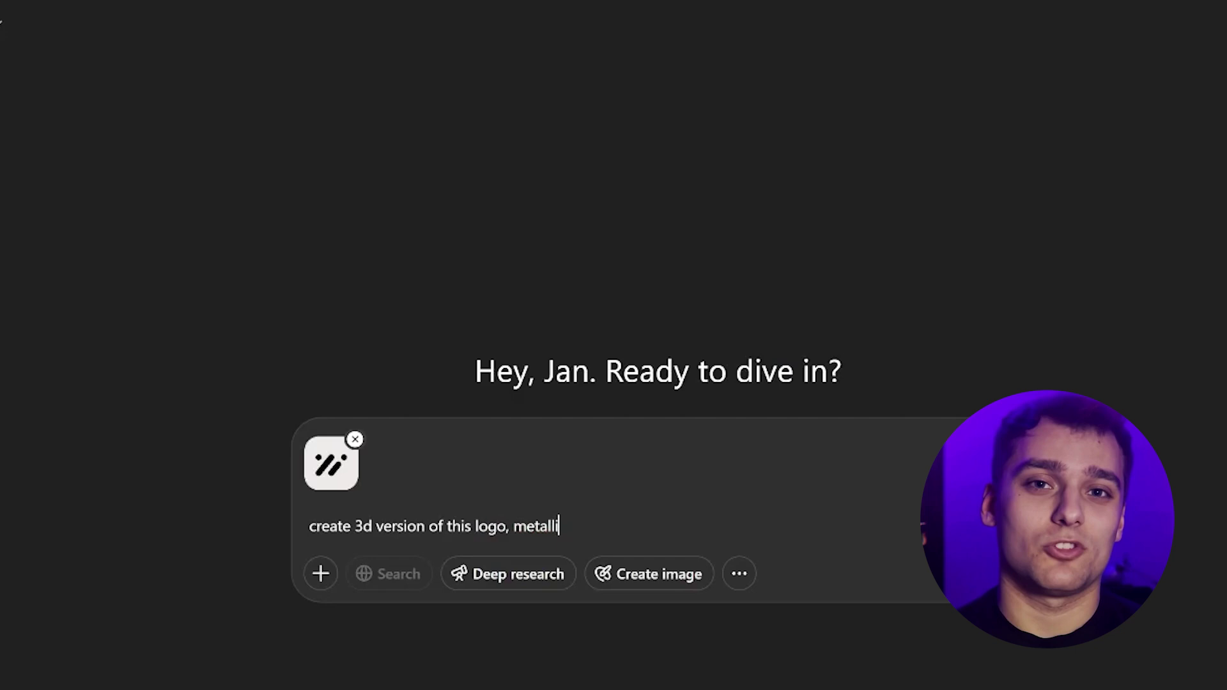
pyautogui.write('c texture, dark studio background with cinematic lighting')
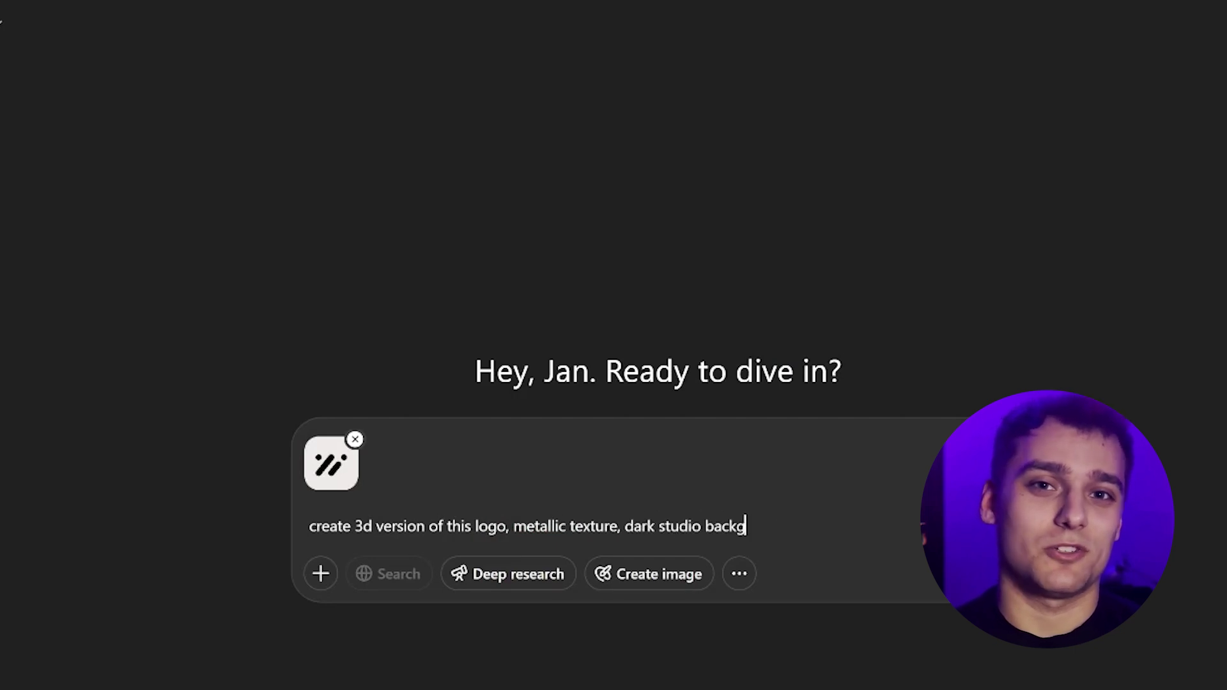
pyautogui.press('Return')
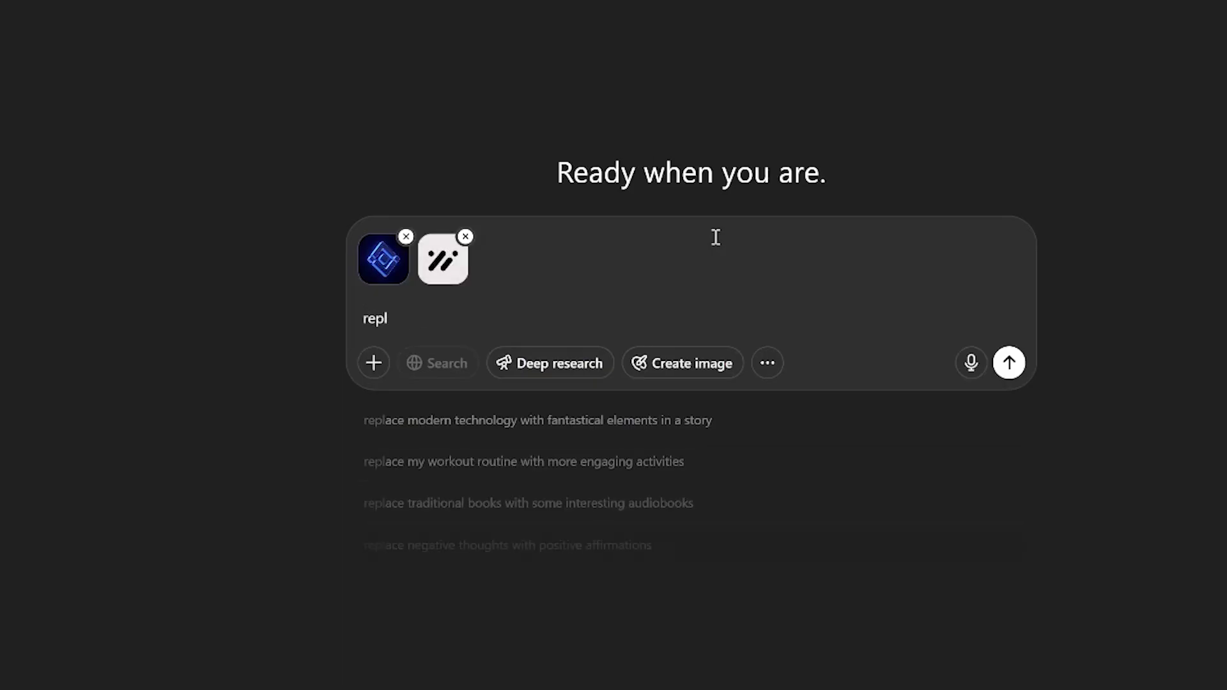
# - Request that the dark logo be rendered in the same blue 3D style as the reference logo
pyautogui.write('Create the image where dark logo ispear')
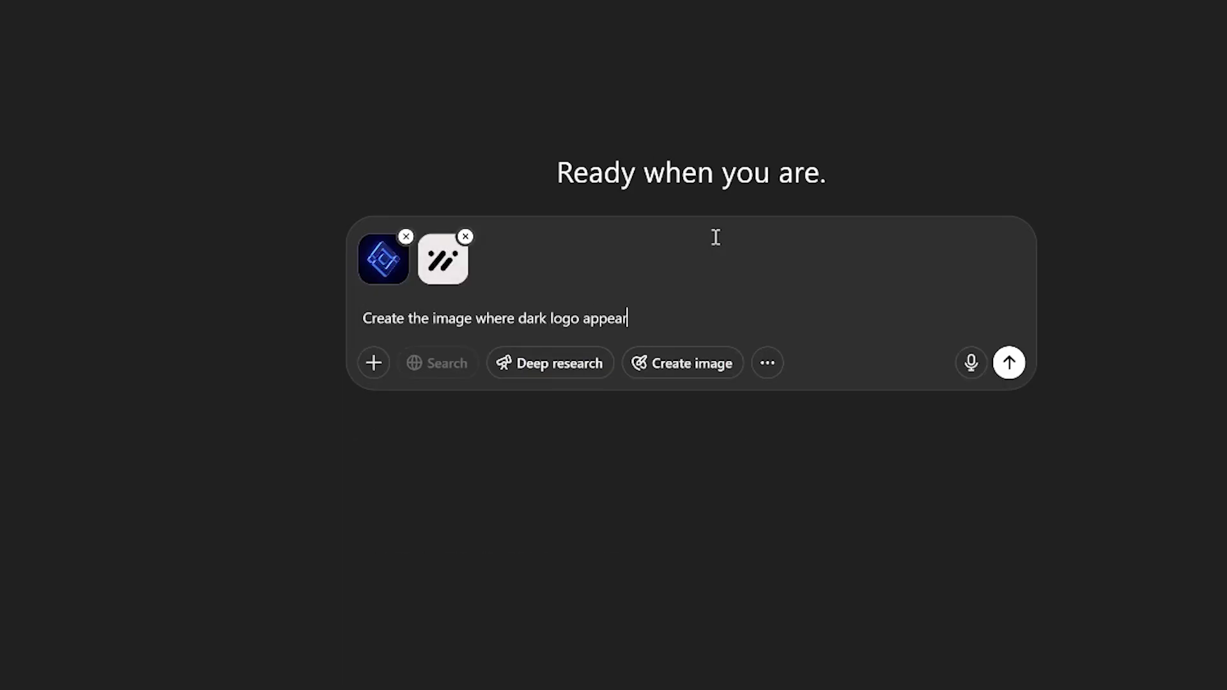
pyautogui.write('s in the same style as the 3d logo with blue colour')
pyautogui.press('Return')
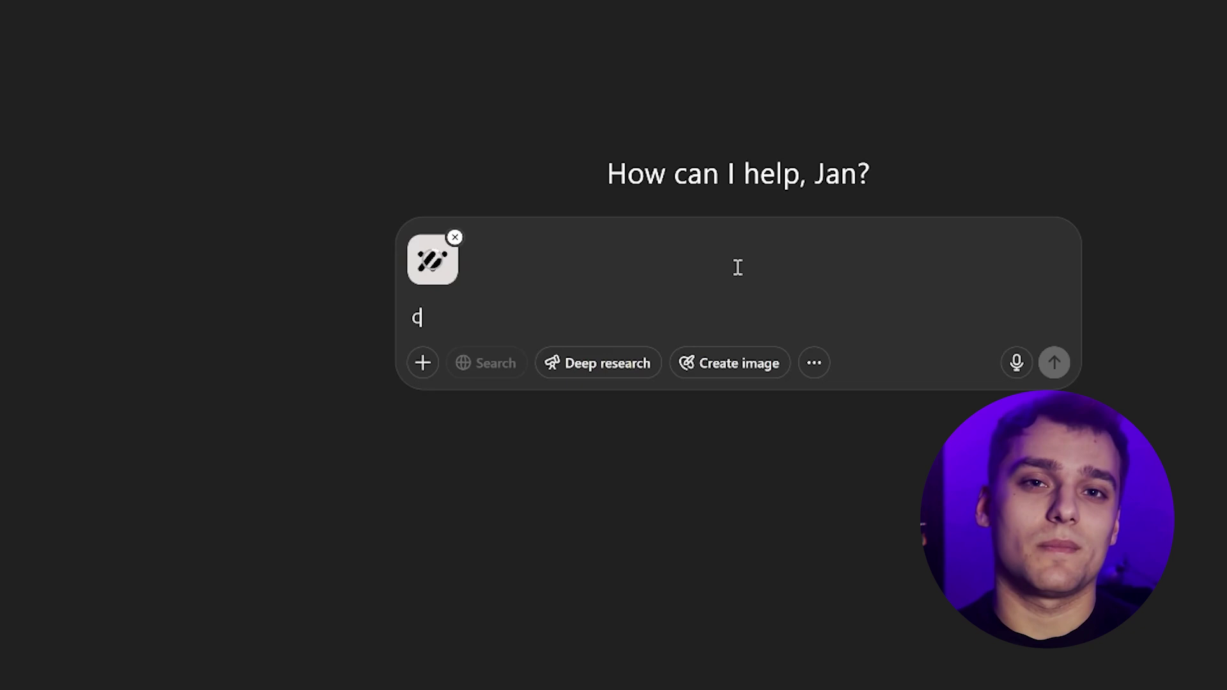
# - Ask for a 3D version of the attached two-stroke logo from a different angle
pyautogui.write('3d version of this logo from a different angle')
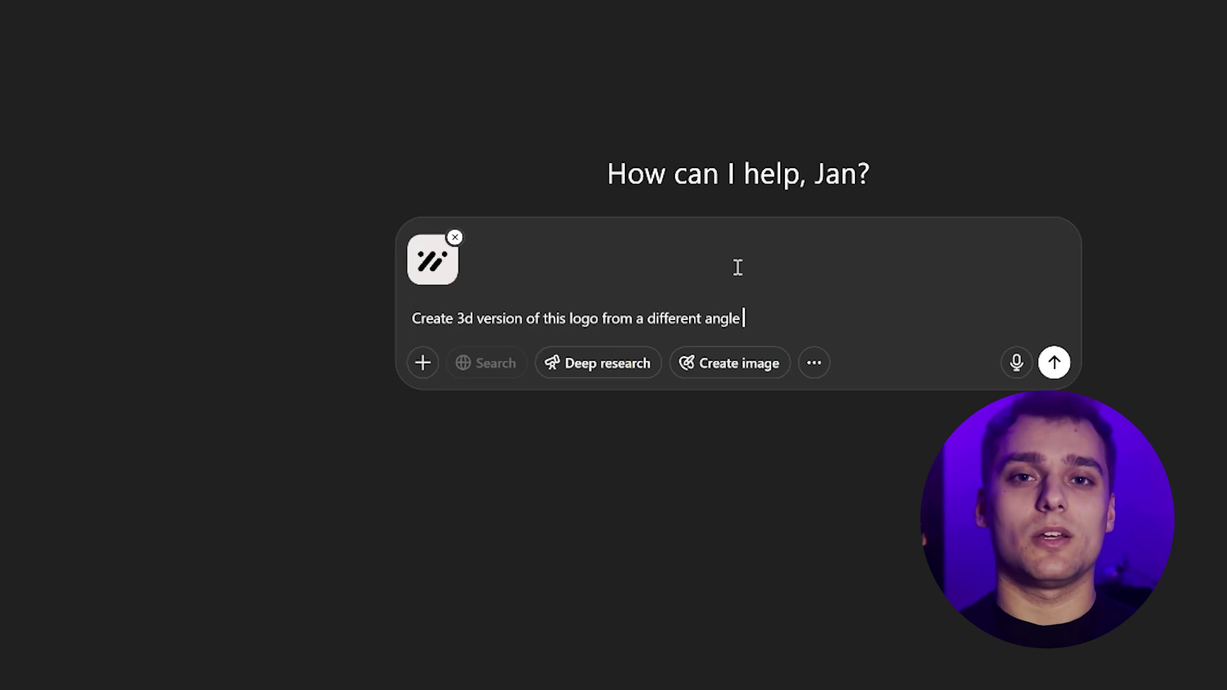
pyautogui.press('Return')
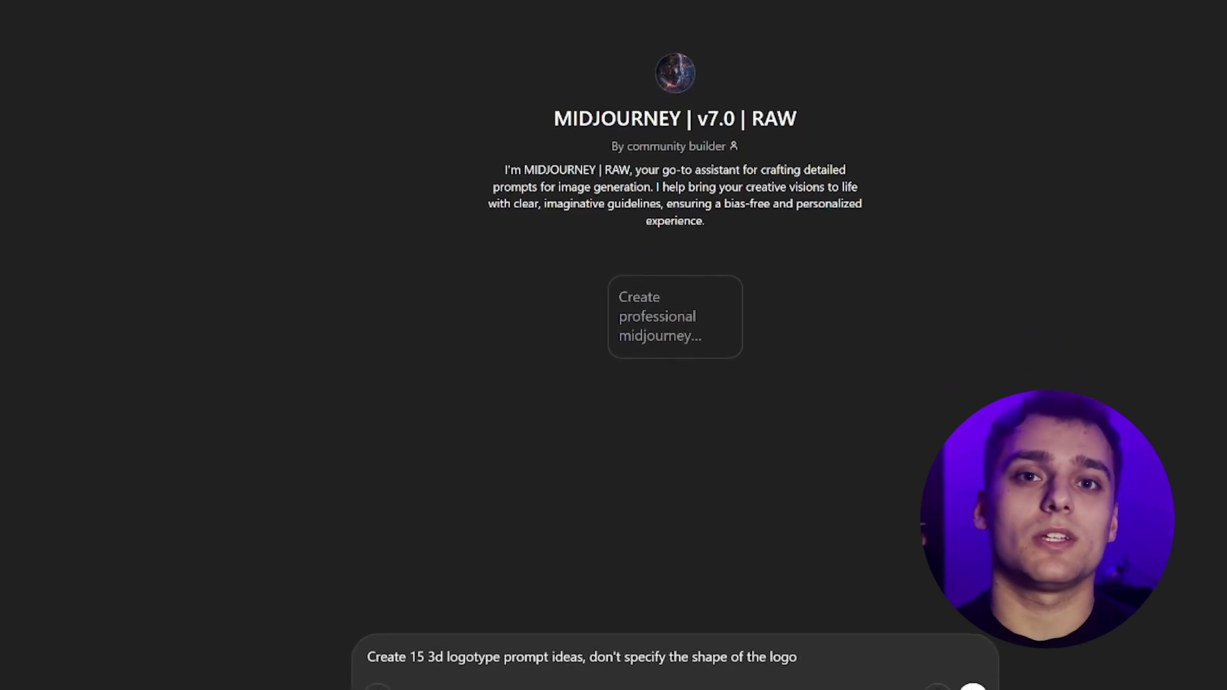
# - Ask the MIDJOURNEY v7.0 RAW GPT for 15 cinematic 3D logotype prompt ideas
pyautogui.press('Return')
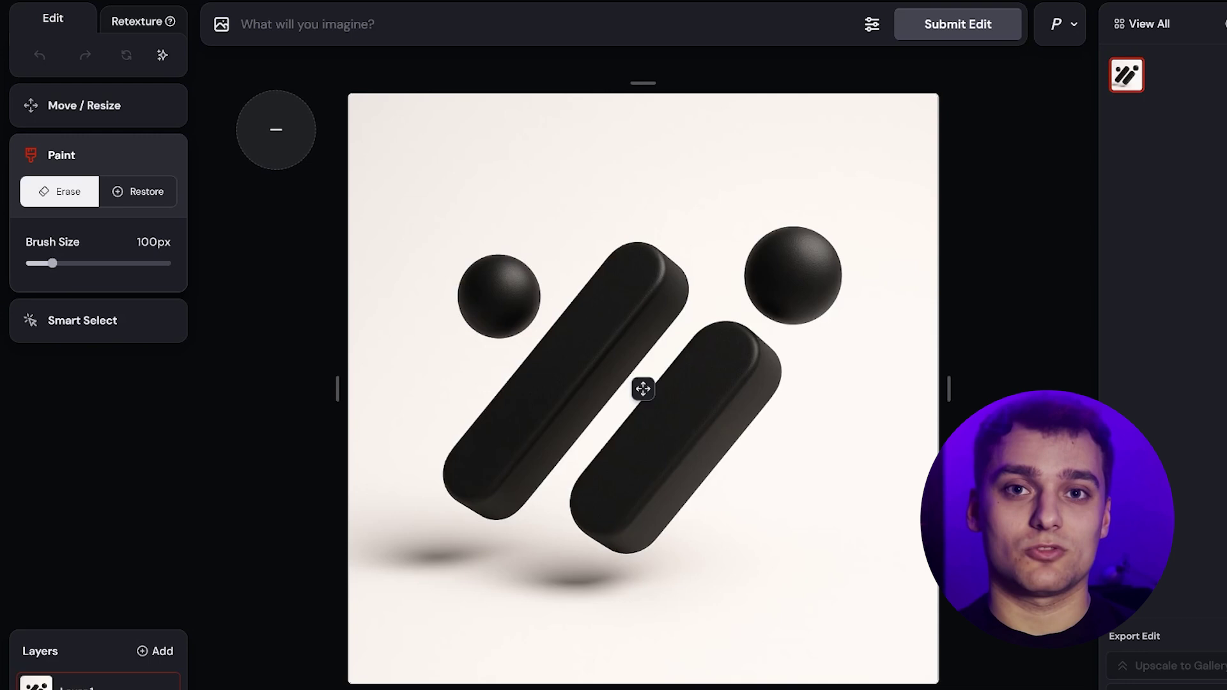
# - Paste the stone logotype prompt into Midjourney's editor and submit it as a Retexture of the 3D logo
pyautogui.click(312, 27)
pyautogui.write('A 3D logo made of ancient stone and coral, resting on the ocean floor, illuminated by ethereal shafts of sunlight piercing the water, surrounded by floating particles, tiny fish, and trailing seaweed, soft blue-green gradient atmosphere')
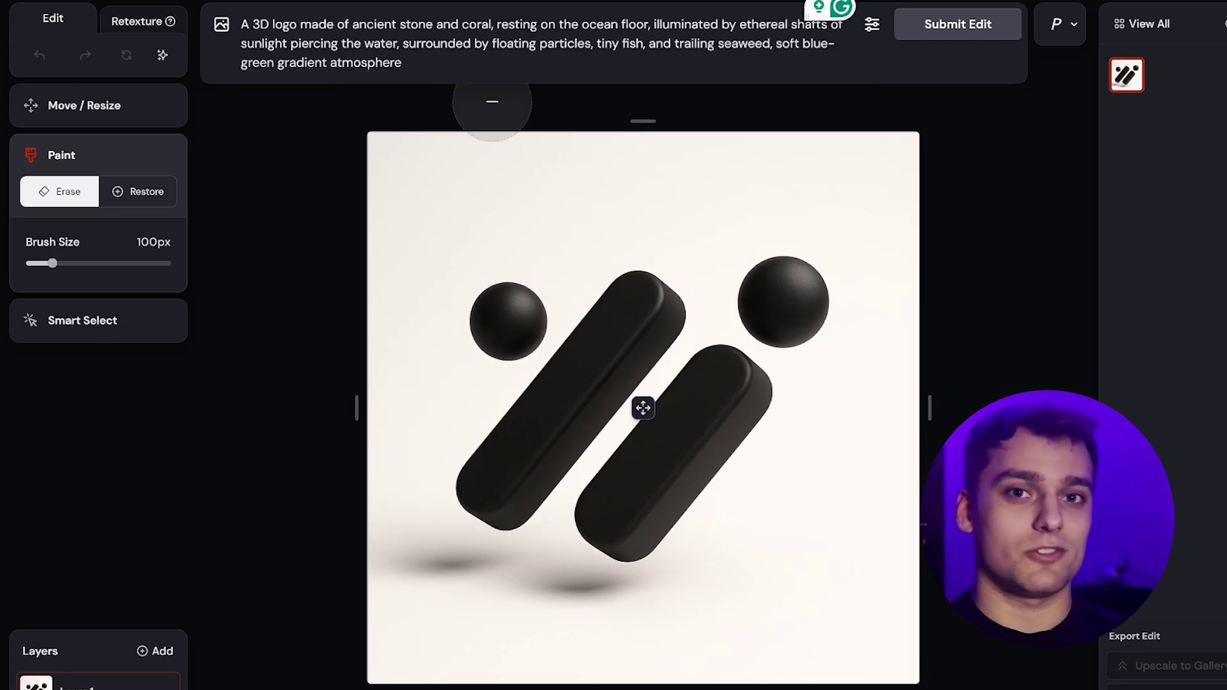
pyautogui.click(148, 28)
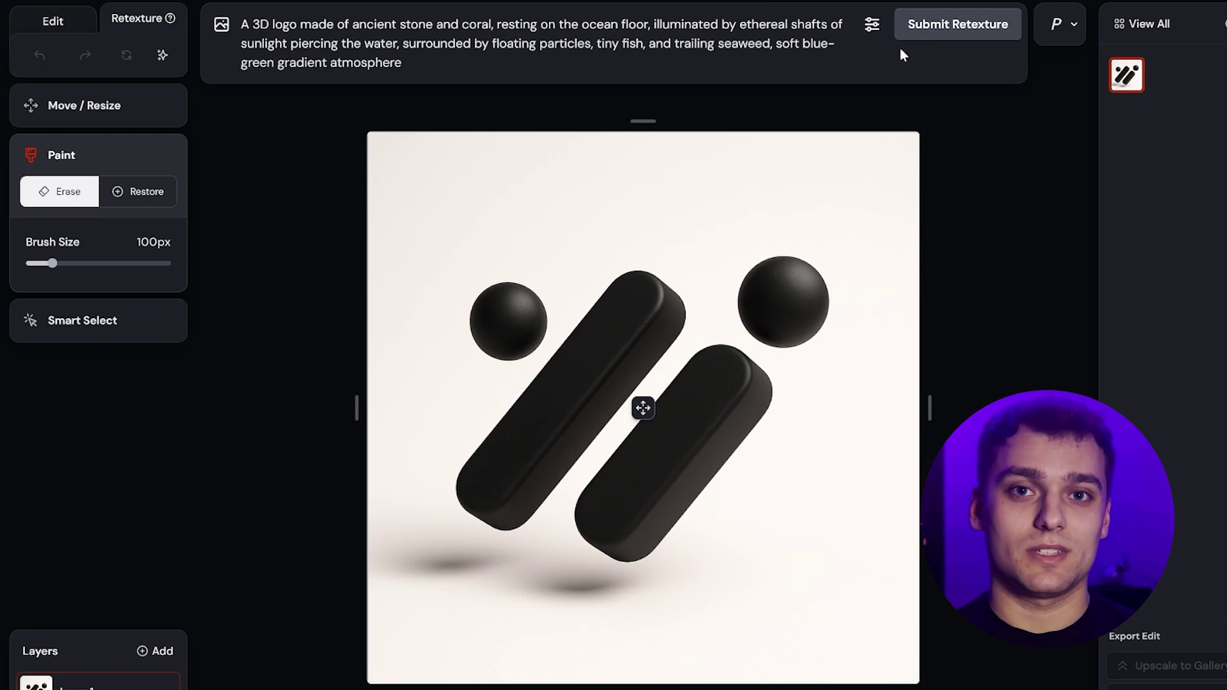
pyautogui.click(937, 26)
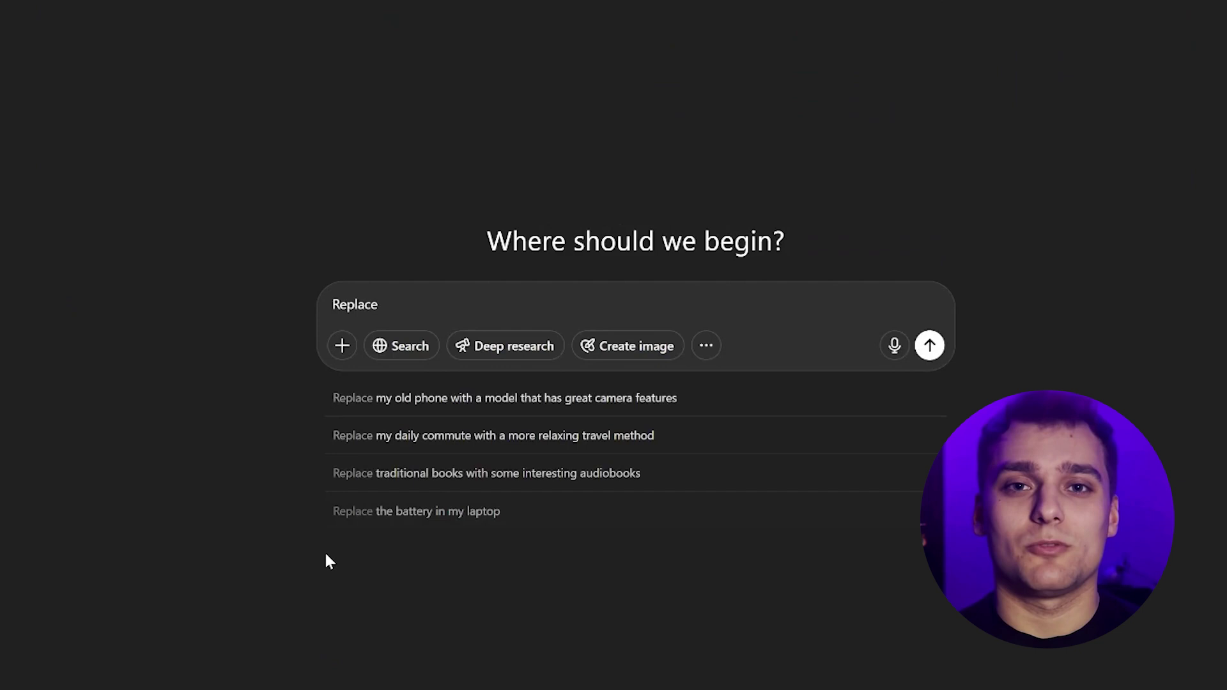
# - Type 'Replace logo on the concept art with' in the new chat's message box
pyautogui.write('on the concept art with')
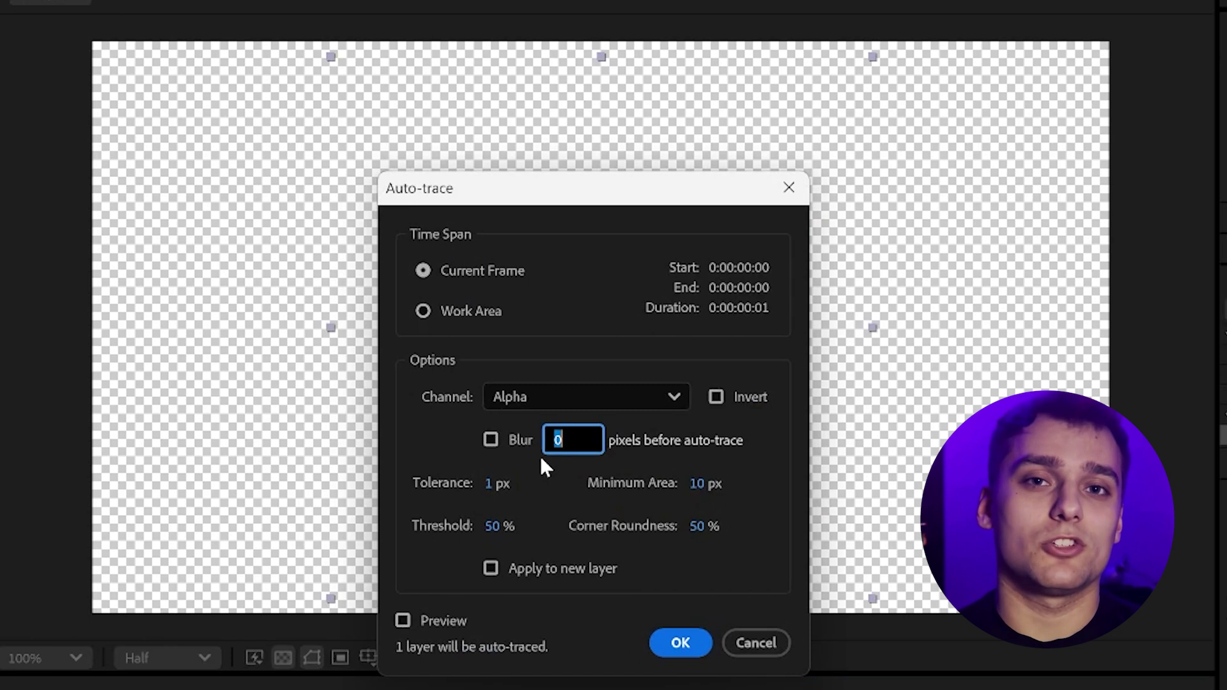
# - Auto-trace the flat logo, extrude it in 3D over the street photo, and set the render output location
pyautogui.click(677, 644)
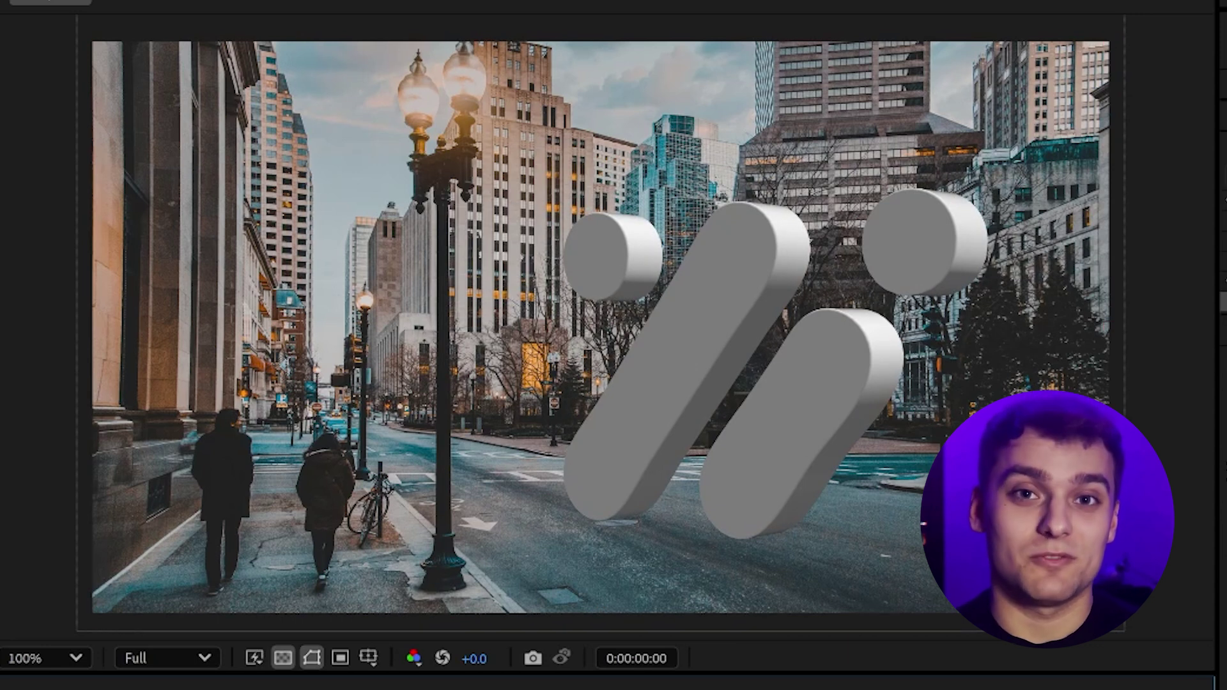
pyautogui.hotkey('ctrl', 'm')
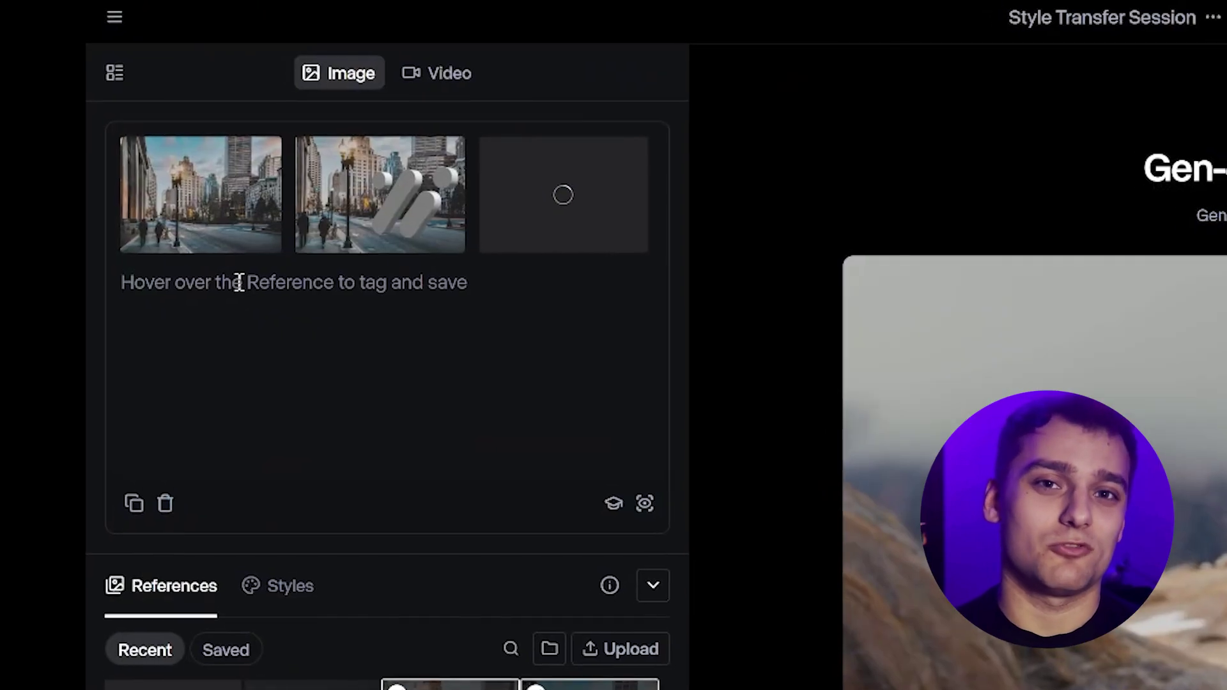
# - Enter the prompt 'Keep the background from image 1, render the logo from image 2 in the style of the logo from image 3.'
pyautogui.click(238, 282)
pyautogui.write('Keep the background from ima')
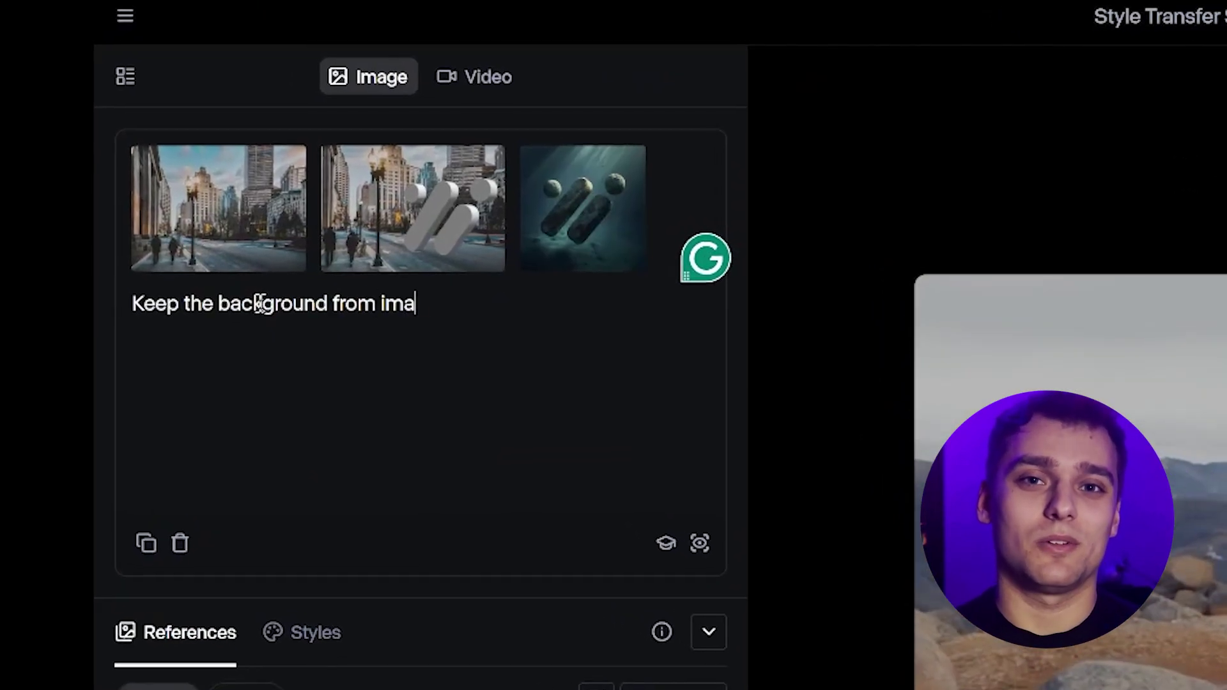
pyautogui.write('ge 1, render the l')
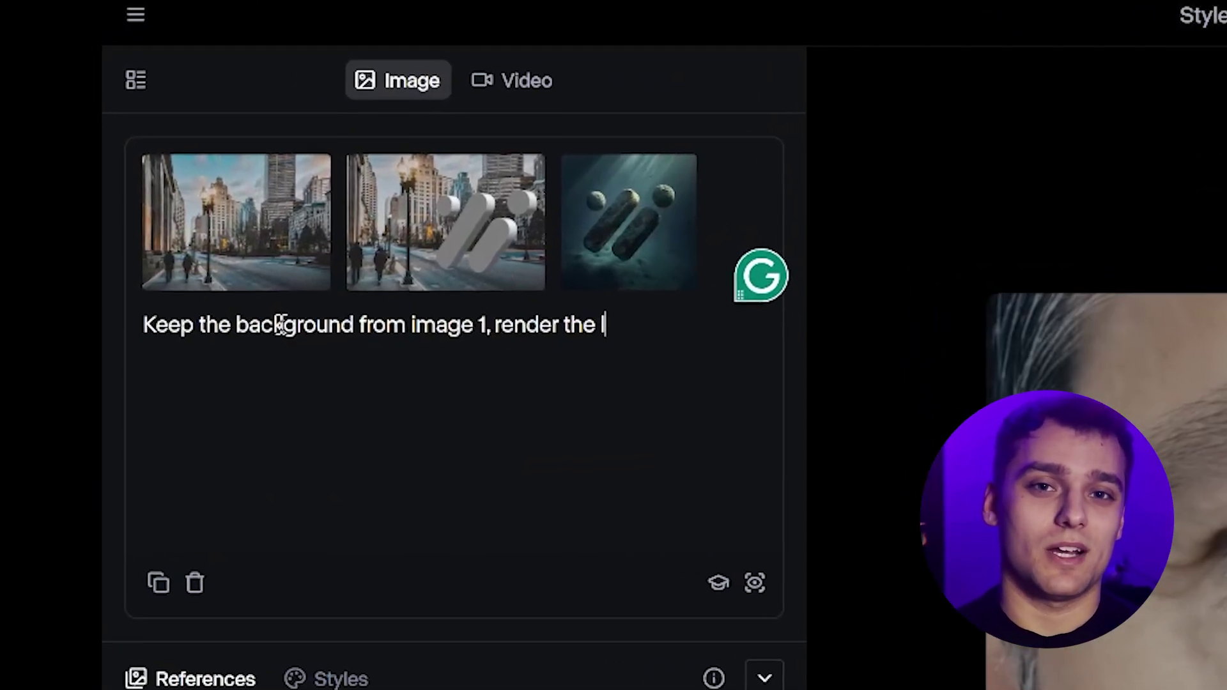
pyautogui.write('ogo from image 2 in tyh')
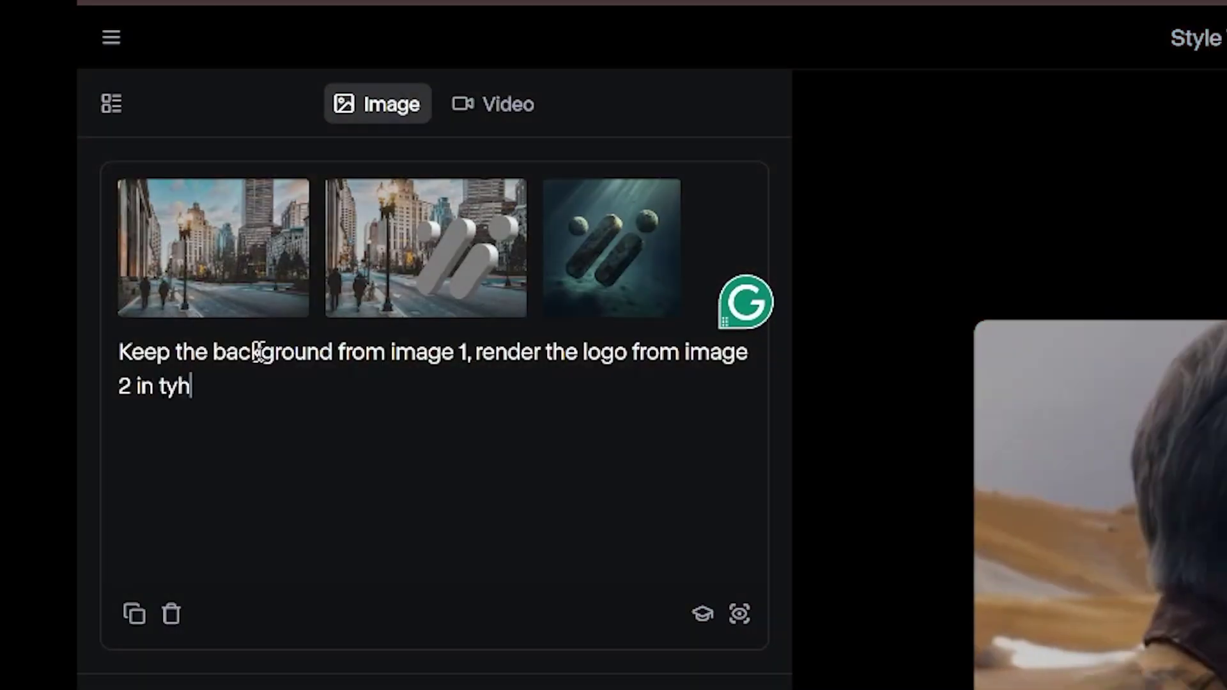
pyautogui.press('BackSpace')
pyautogui.press('BackSpace')
pyautogui.write('he style of the')
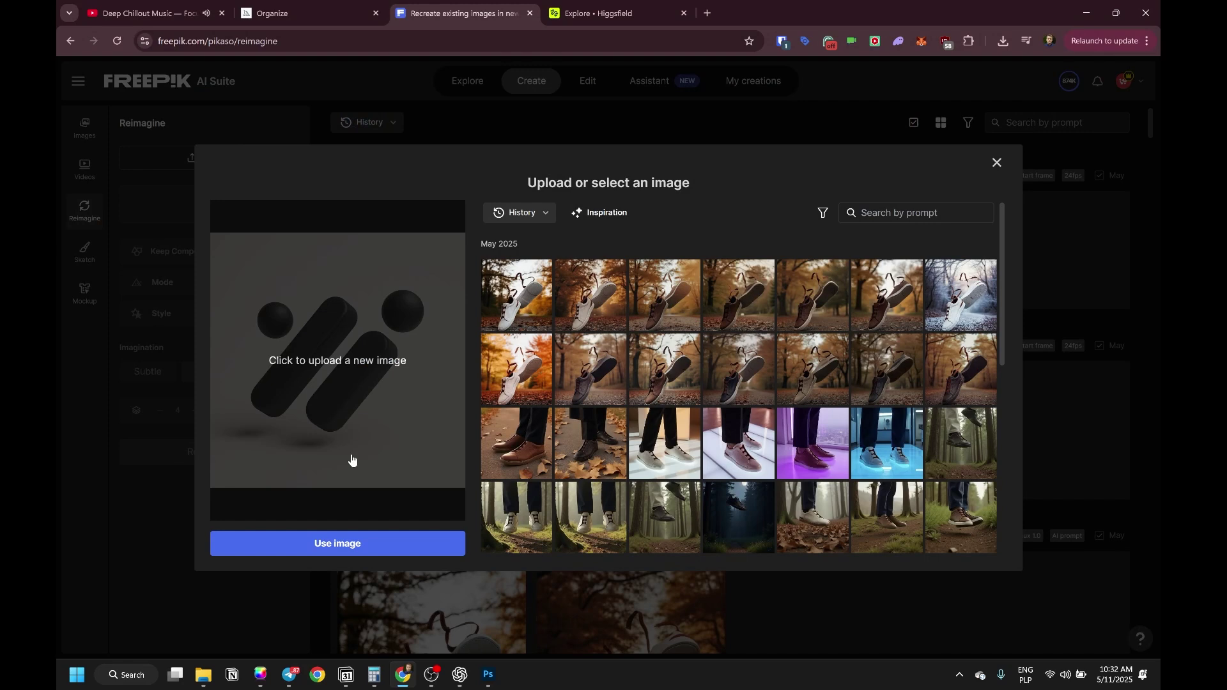
# - Reimagine the 3D logo render with Keep Composition on, then view one white logo variation full size
pyautogui.click(323, 537)
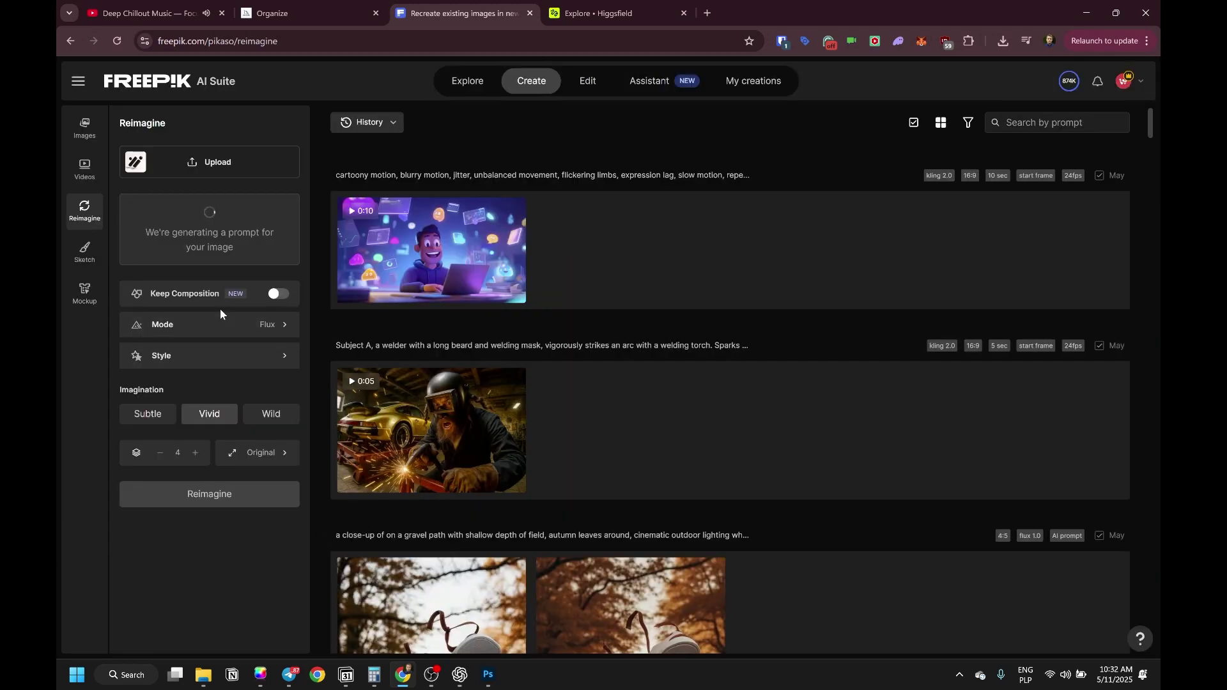
pyautogui.click(278, 295)
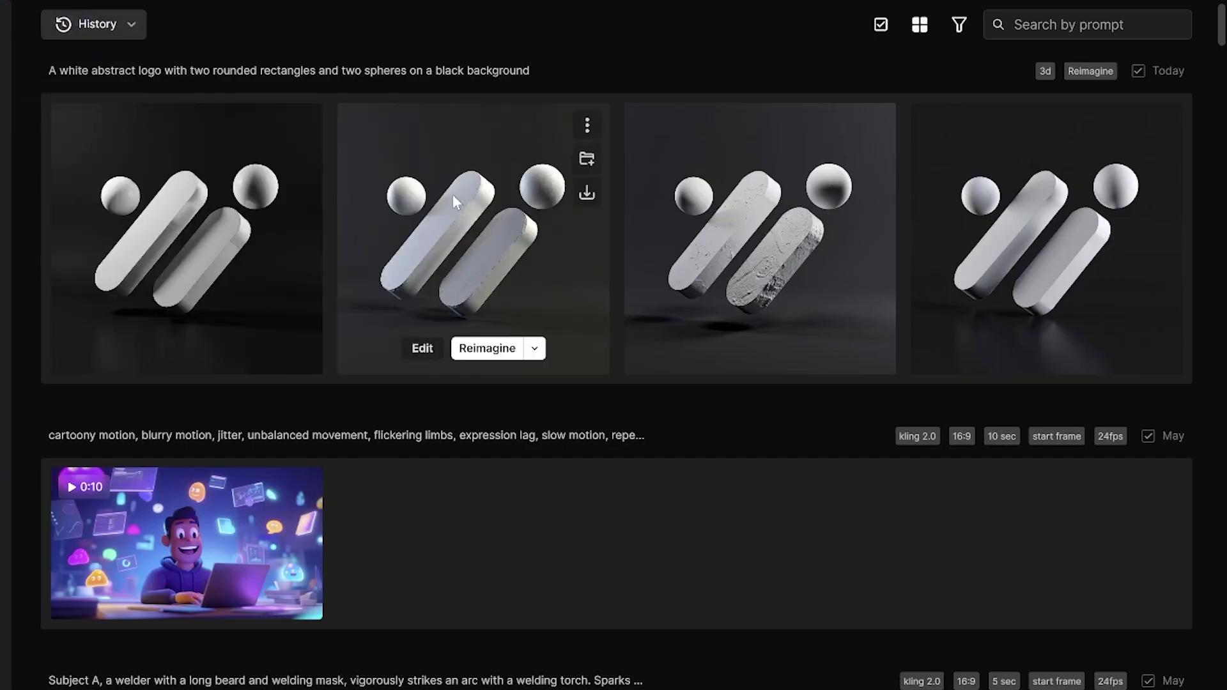
pyautogui.click(455, 202)
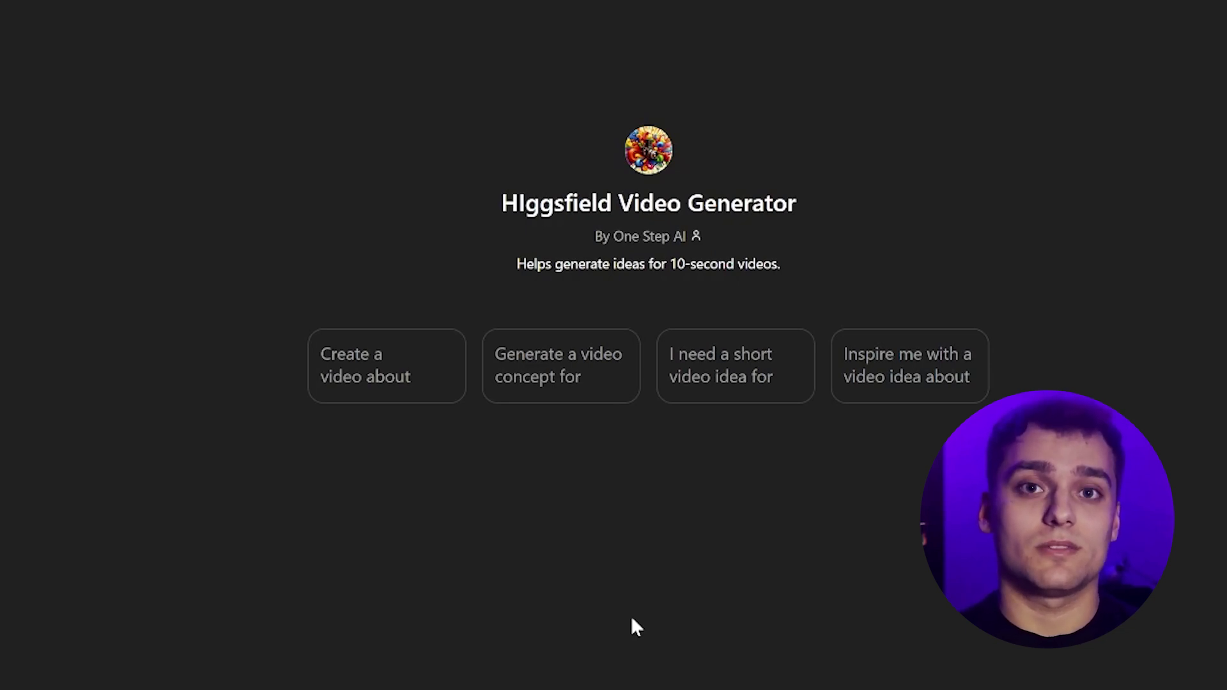
# - Send the Higgsfield assistant the fire logo image with a cinematic transition prompt request
pyautogui.write('mic transition prompt for')
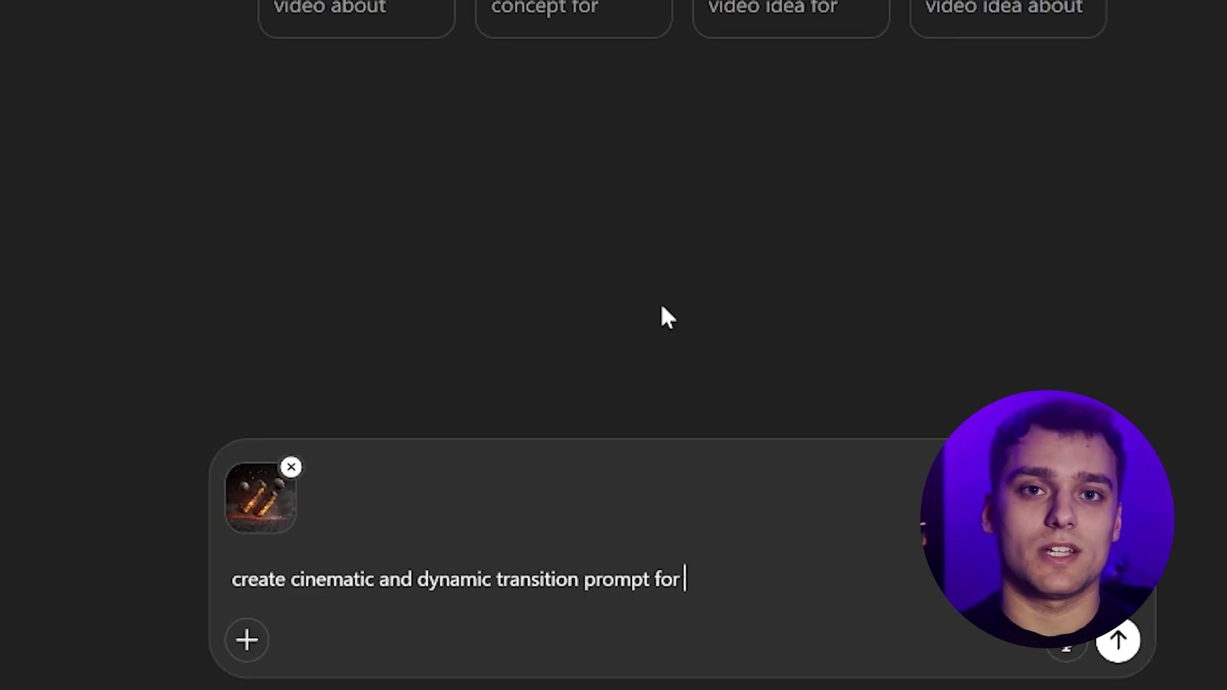
pyautogui.write('mage')
pyautogui.press('Return')
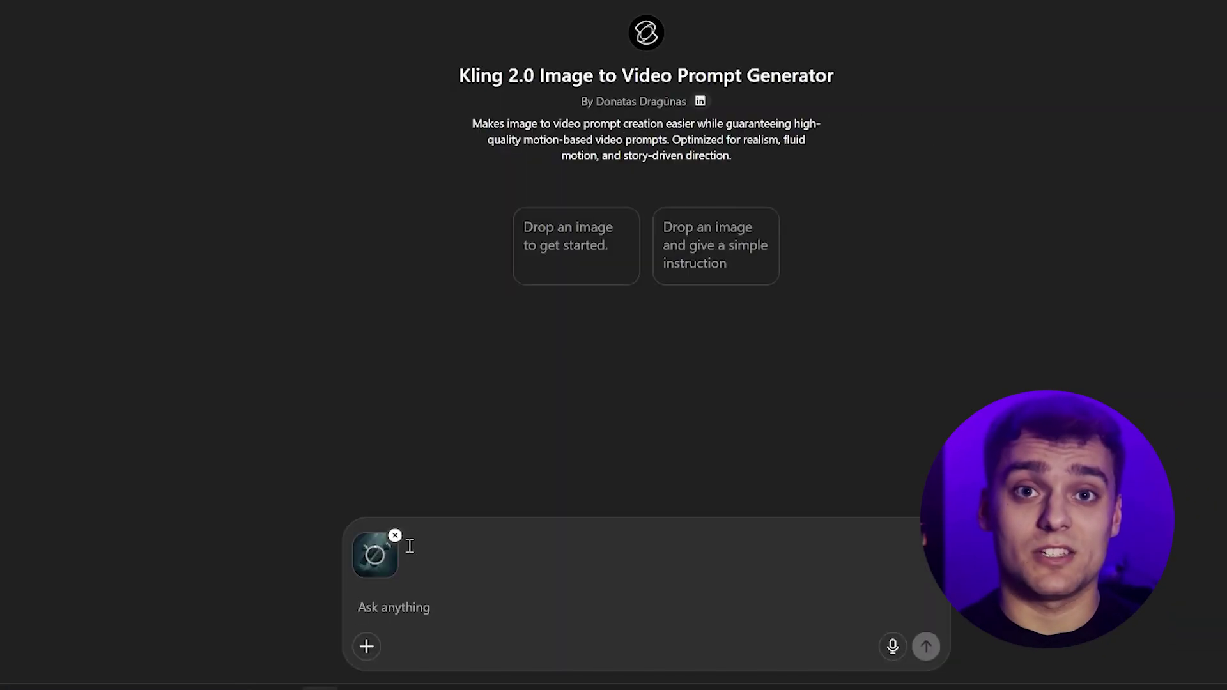
# - Request a dynamic transition prompt for the underwater logo image and copy the Kling 2.0 reply
pyautogui.write('eate dynamic t')
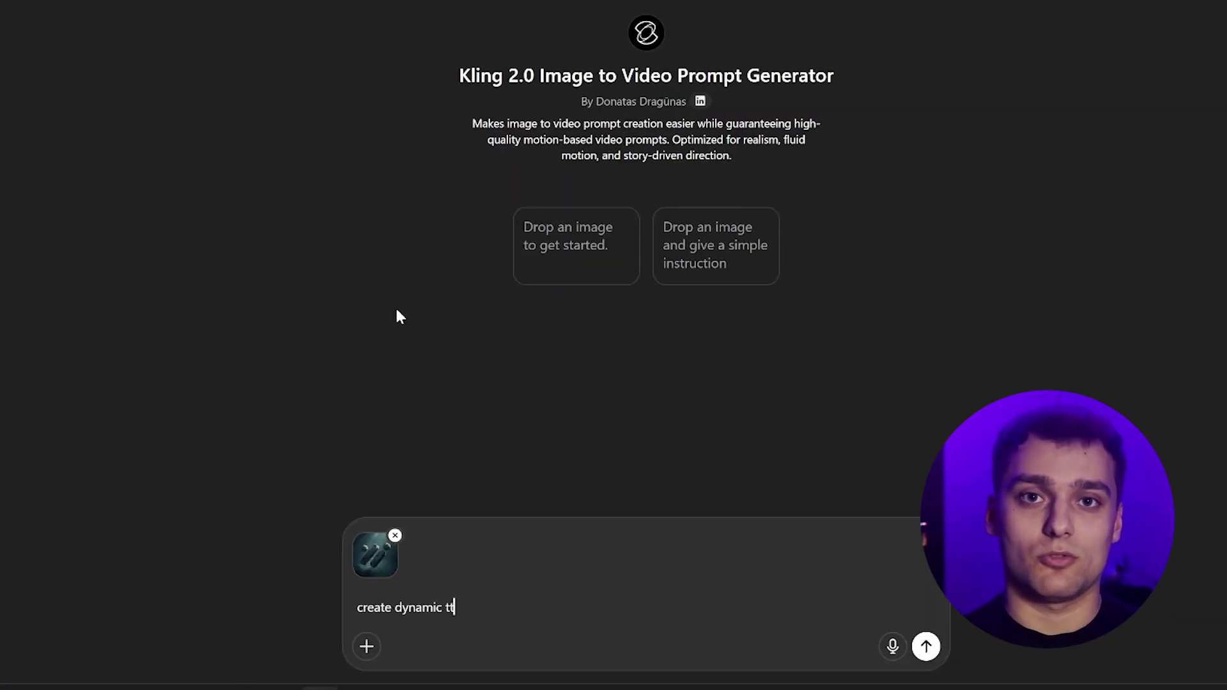
pyautogui.write('ransition ')
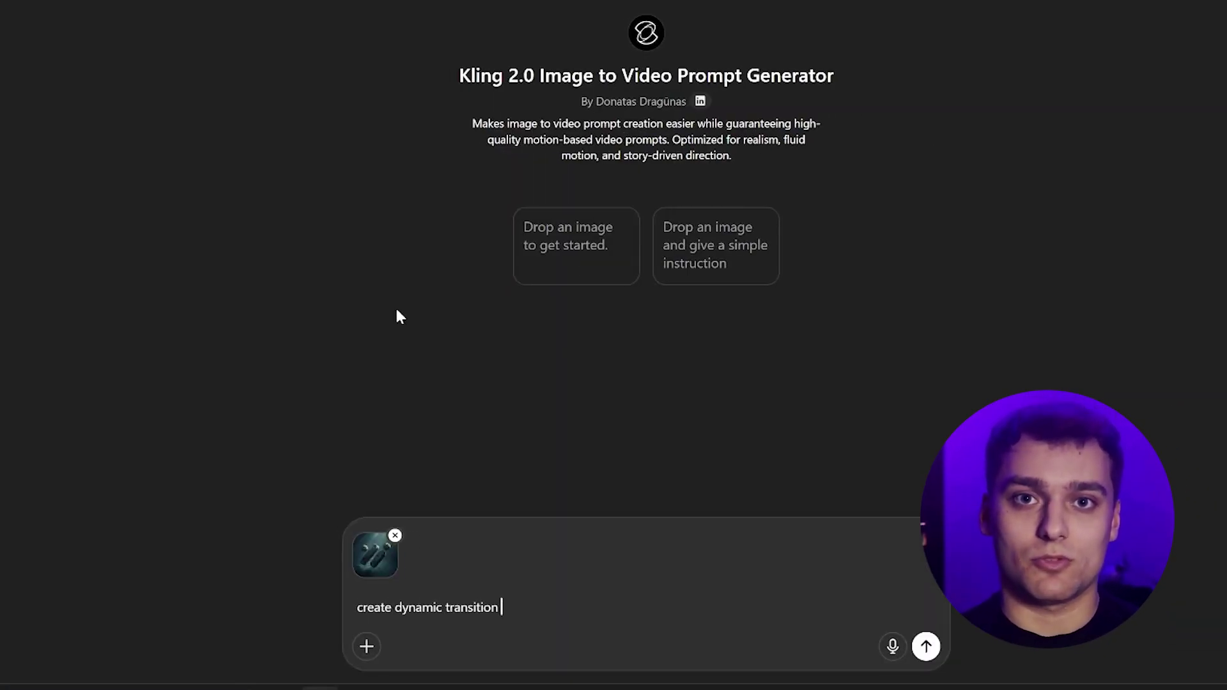
pyautogui.write('prompt')
pyautogui.press('Return')
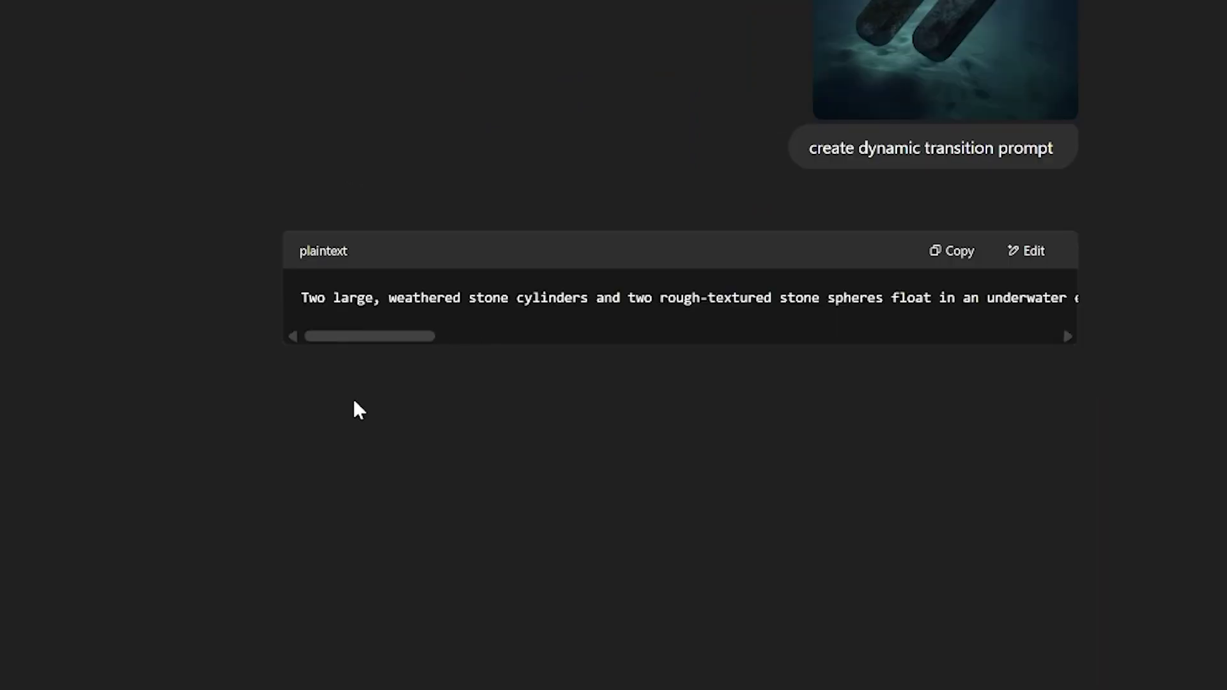
pyautogui.click(939, 254)
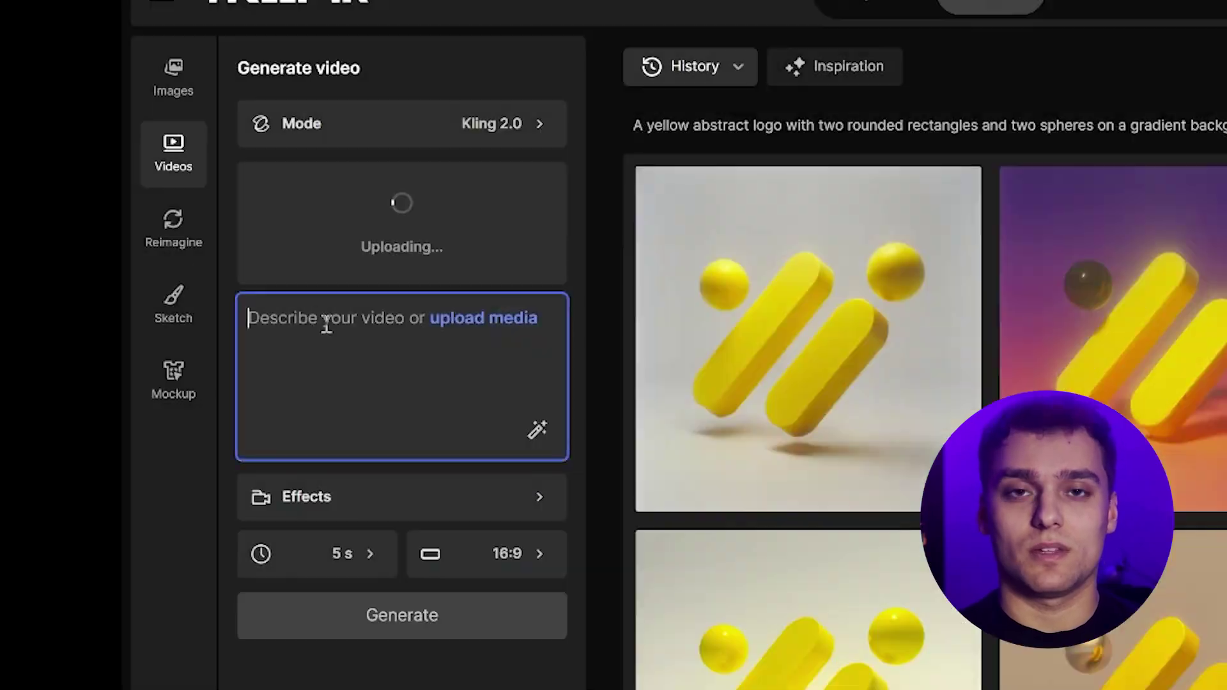
# - Paste the weathered-stone transition prompt into Freepik's Kling 2.0 video generator for the underwater logo
pyautogui.hotkey('ctrl', 'v')
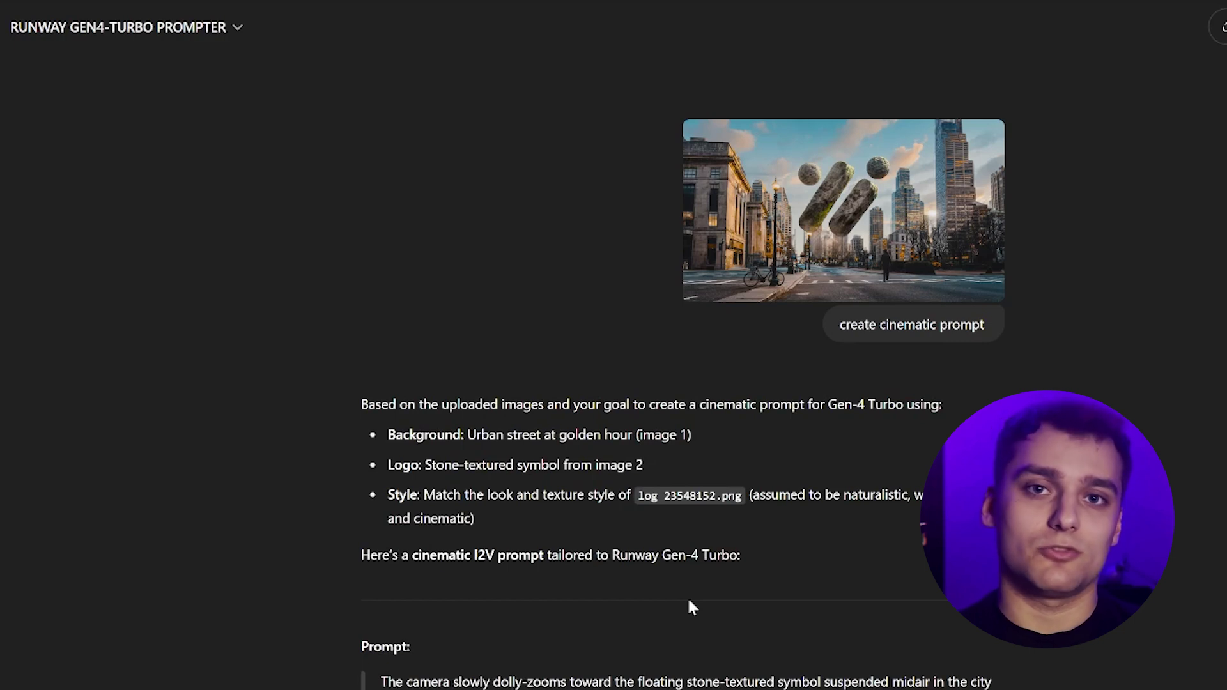
# - Select the generated dolly-zoom golden-hour Prompt text in the Runway Gen4-Turbo Prompter reply
pyautogui.scroll(-5, 689, 604)
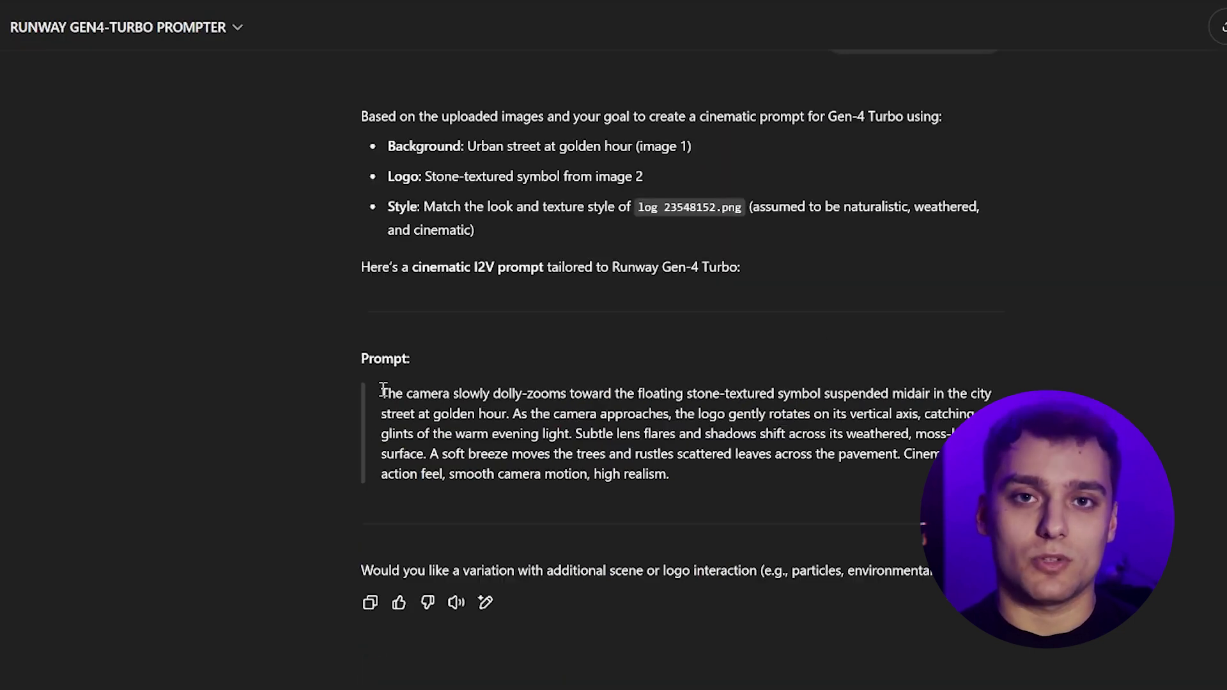
pyautogui.moveTo(382, 391); pyautogui.dragTo(693, 477)
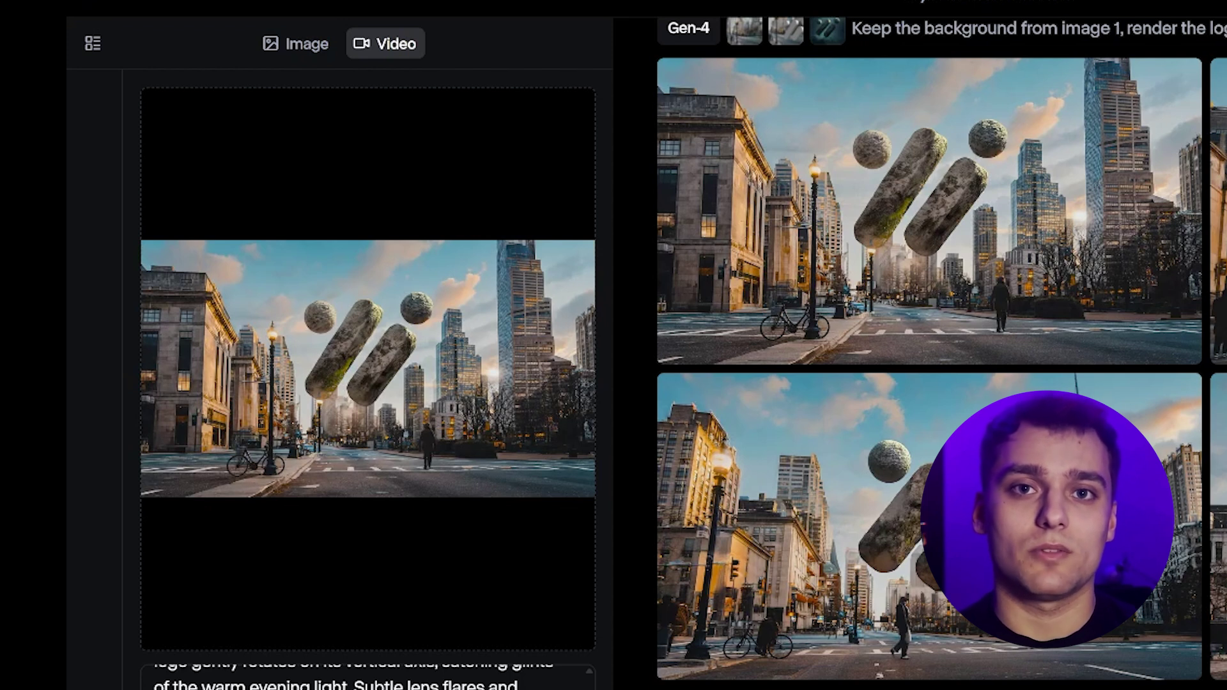
# - Scroll through Runway's Video tab to review the city image, prompt, Gen-4, 16:9 and 5s settings
pyautogui.scroll(5, 927, 351)
pyautogui.scroll(-5, 927, 351)
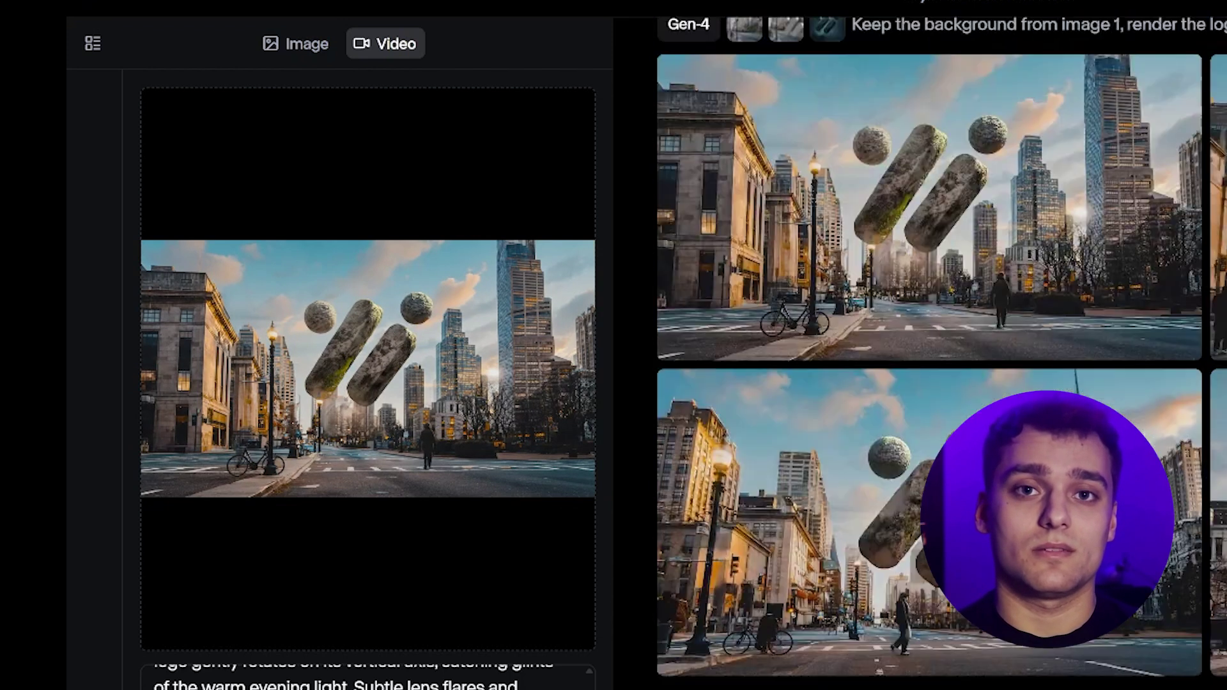
pyautogui.scroll(5, 927, 384)
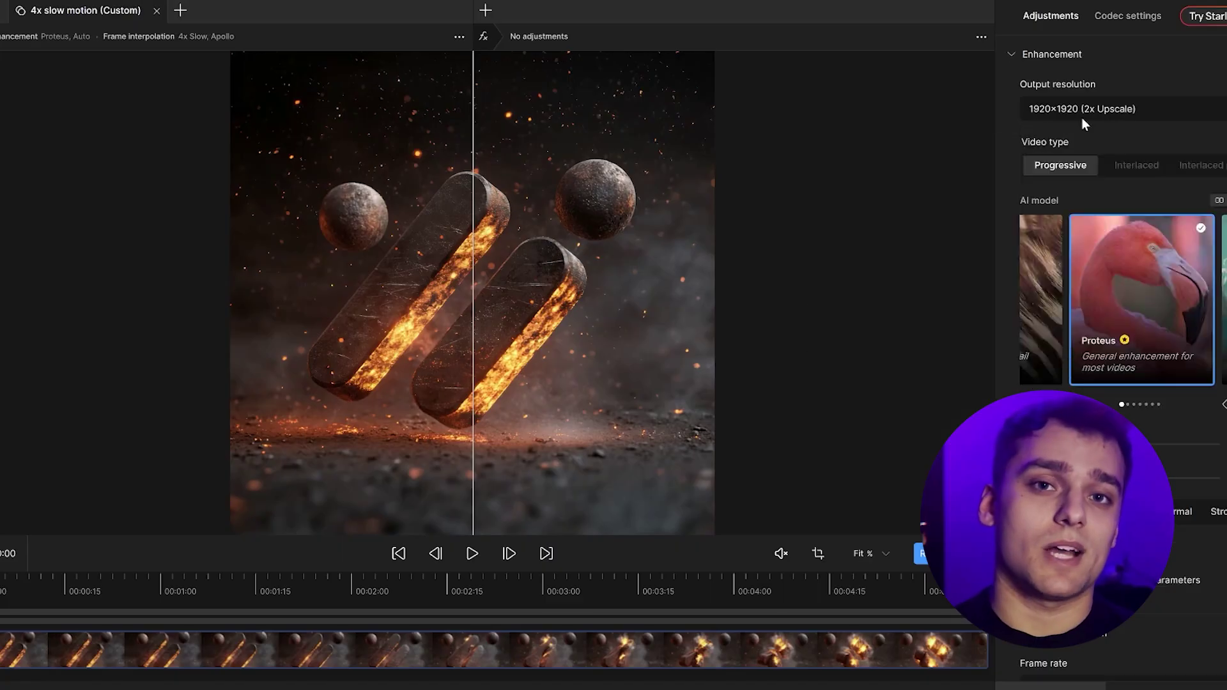
# - Scroll Topaz Video AI's settings for the 4x slow motion, 1920×1920 Proteus export
pyautogui.scroll(-3, 1119, 255)
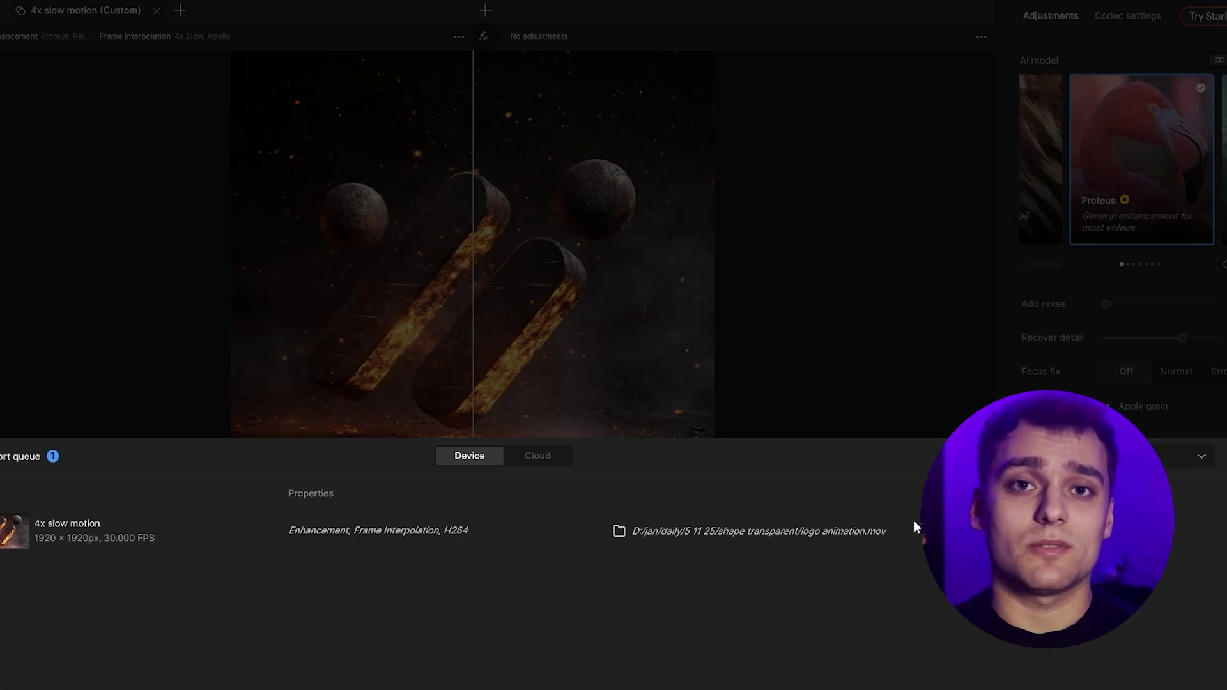